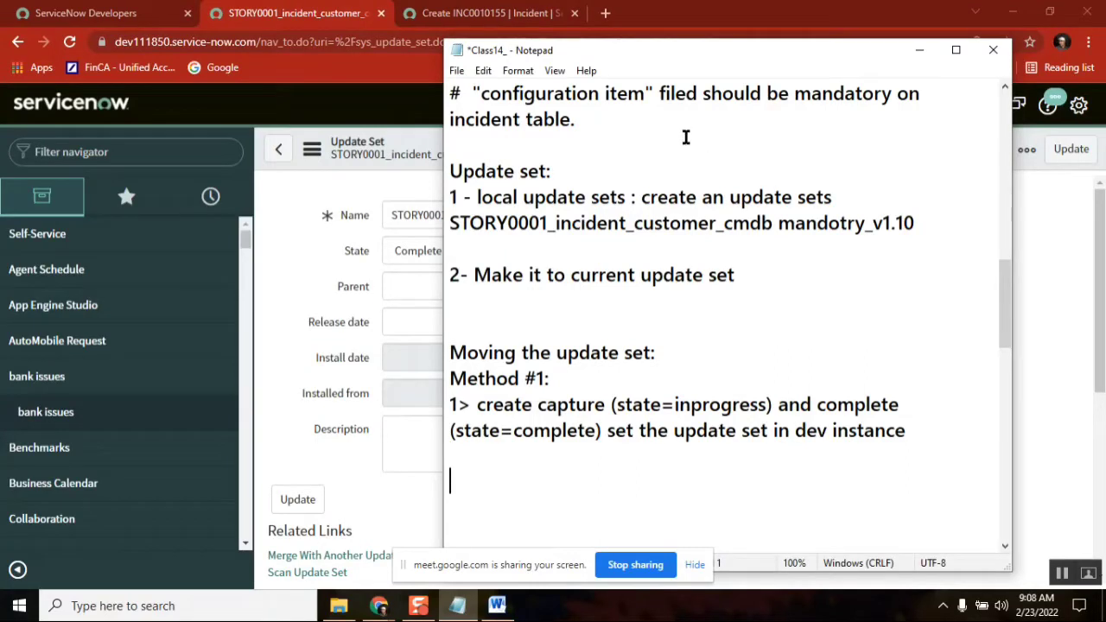
# Start item "2>" below the first item of Method #1 in the Class14_ notes
pyautogui.moveTo(647, 55); pyautogui.dragTo(509, 45)
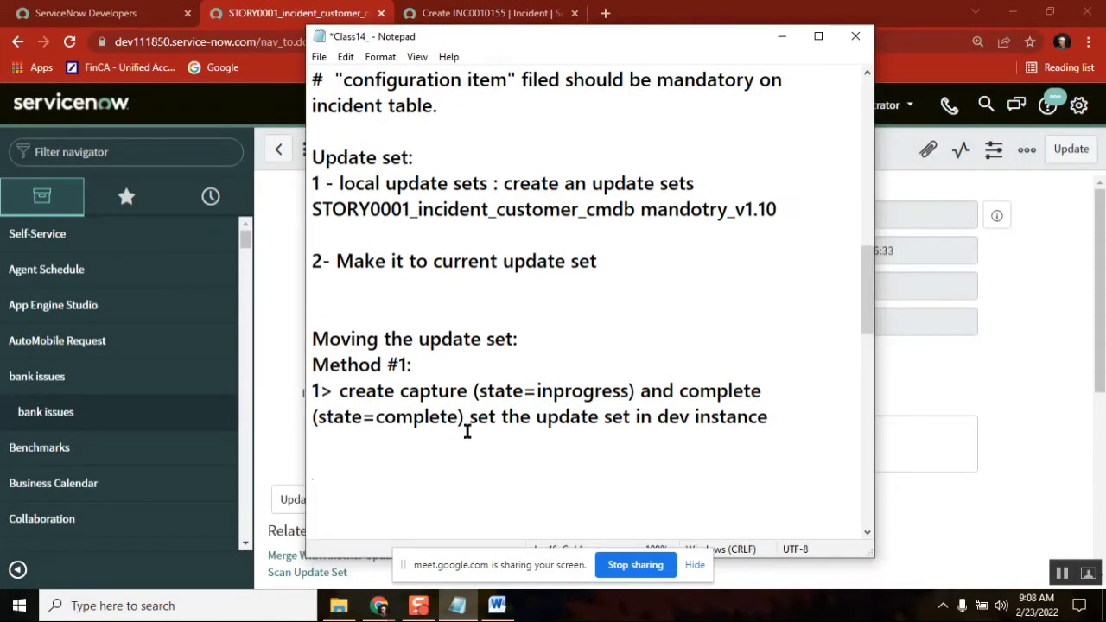
pyautogui.doubleClick(435, 418)
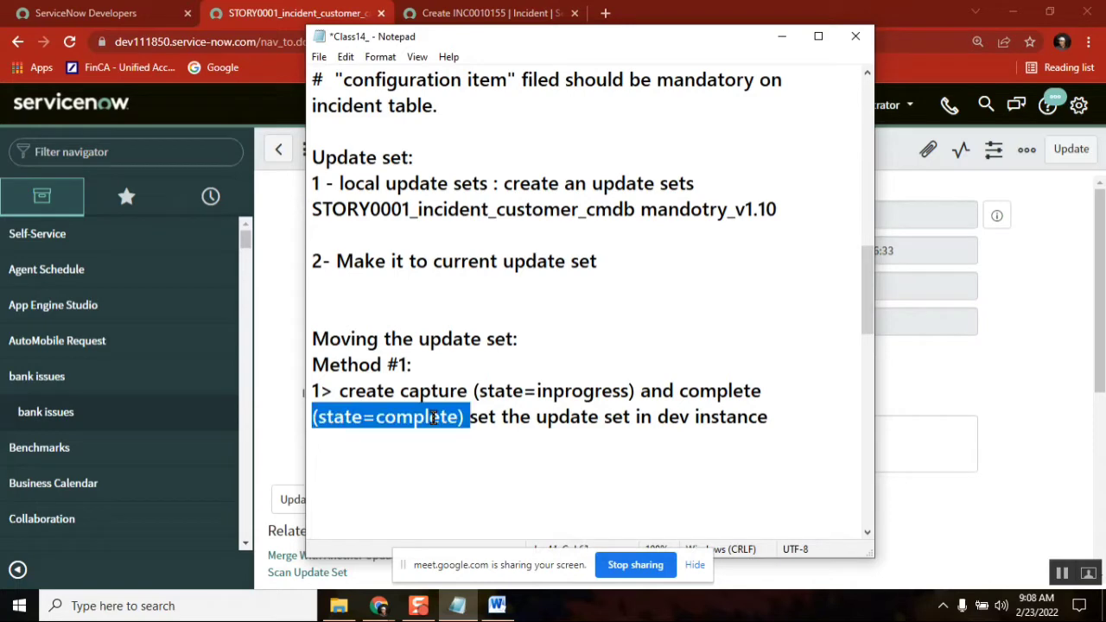
pyautogui.click(341, 450)
pyautogui.press('Return')
pyautogui.write('2>')
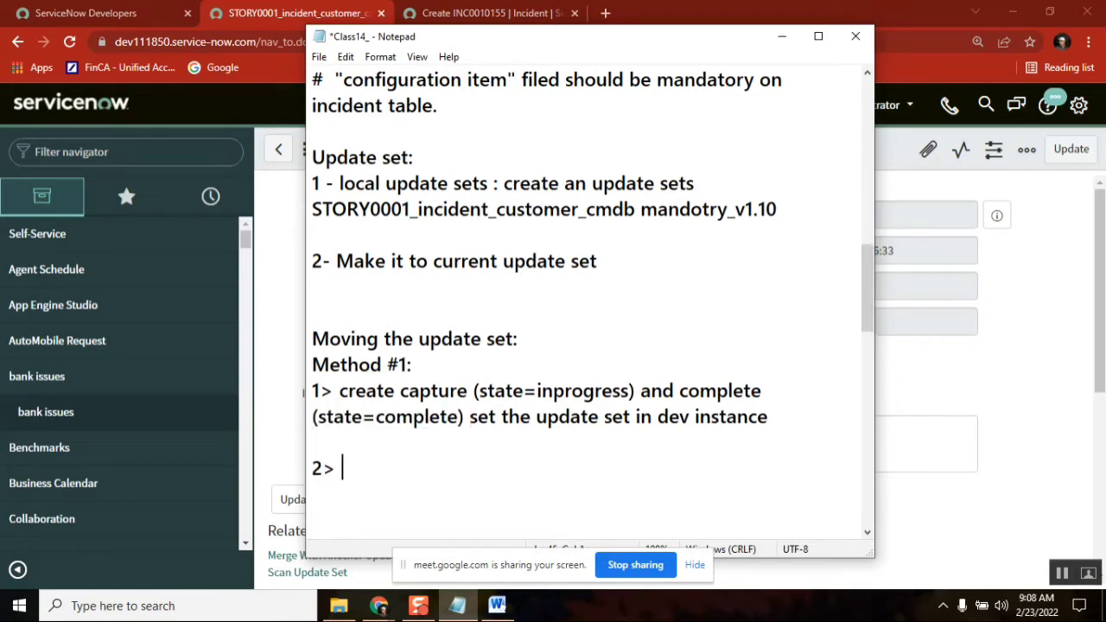
# Set the STORY0001 update set's state to In progress, save the record, and check its related links
pyautogui.click(1038, 283)
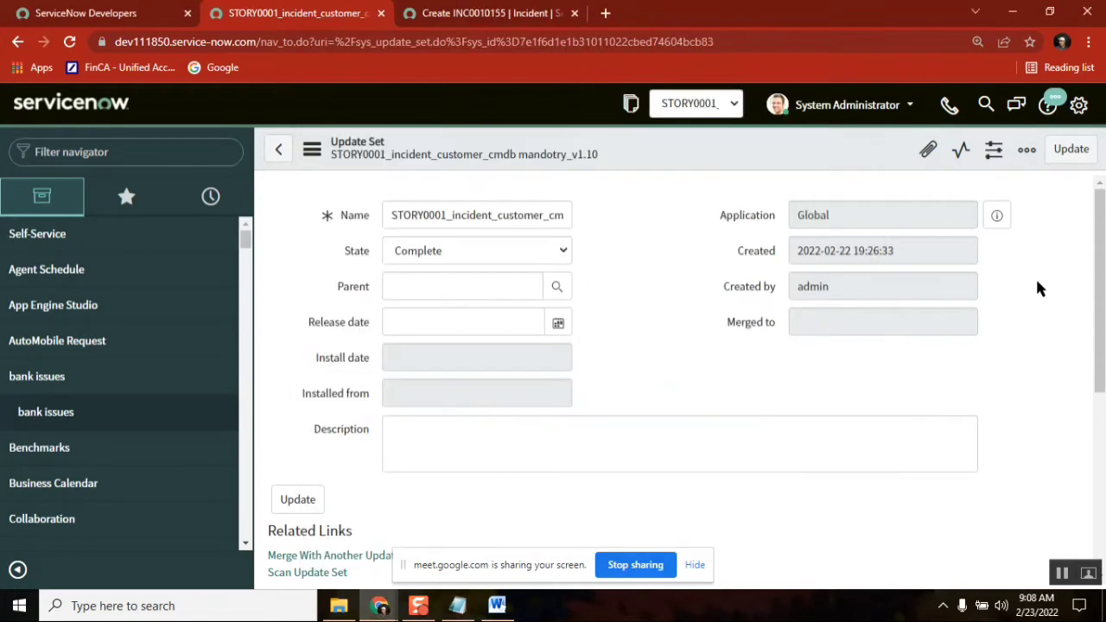
pyautogui.click(467, 249)
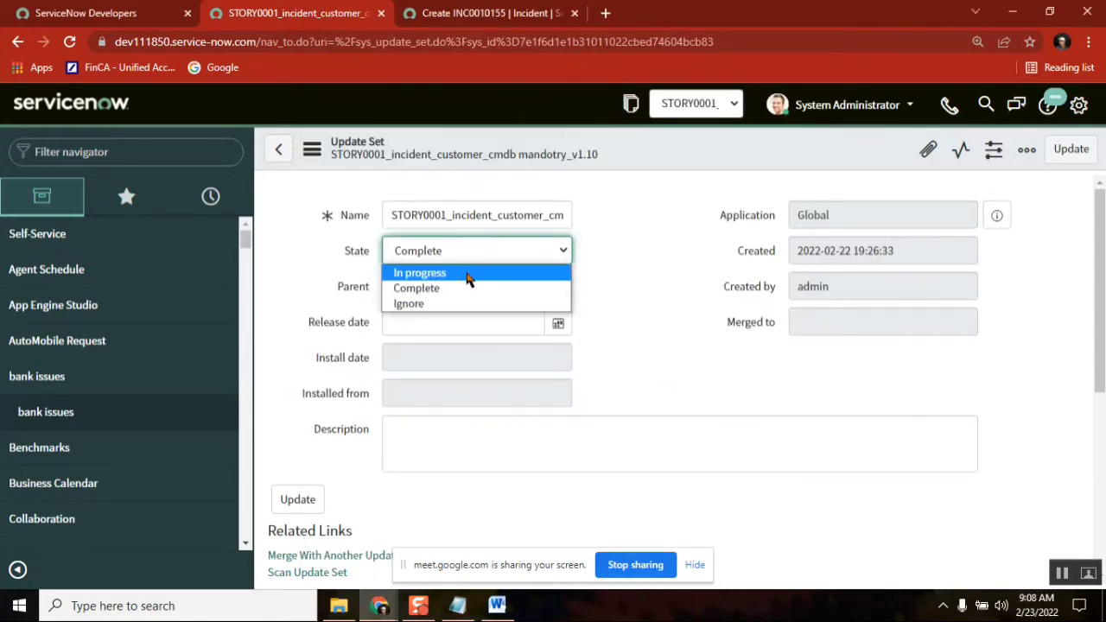
pyautogui.click(466, 271)
pyautogui.rightClick(667, 139)
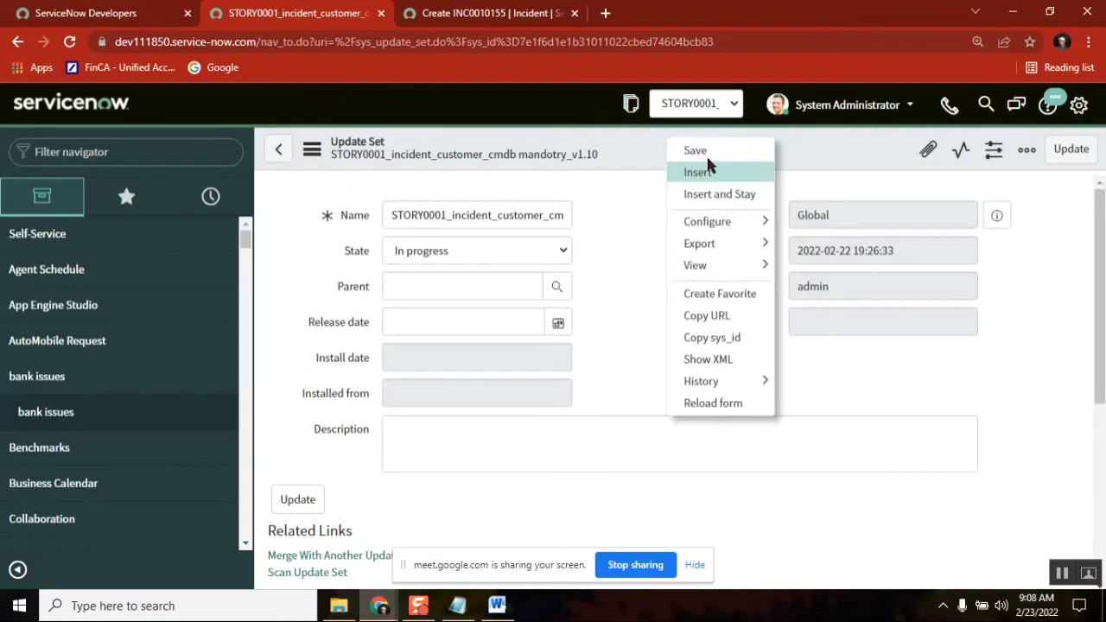
pyautogui.click(704, 150)
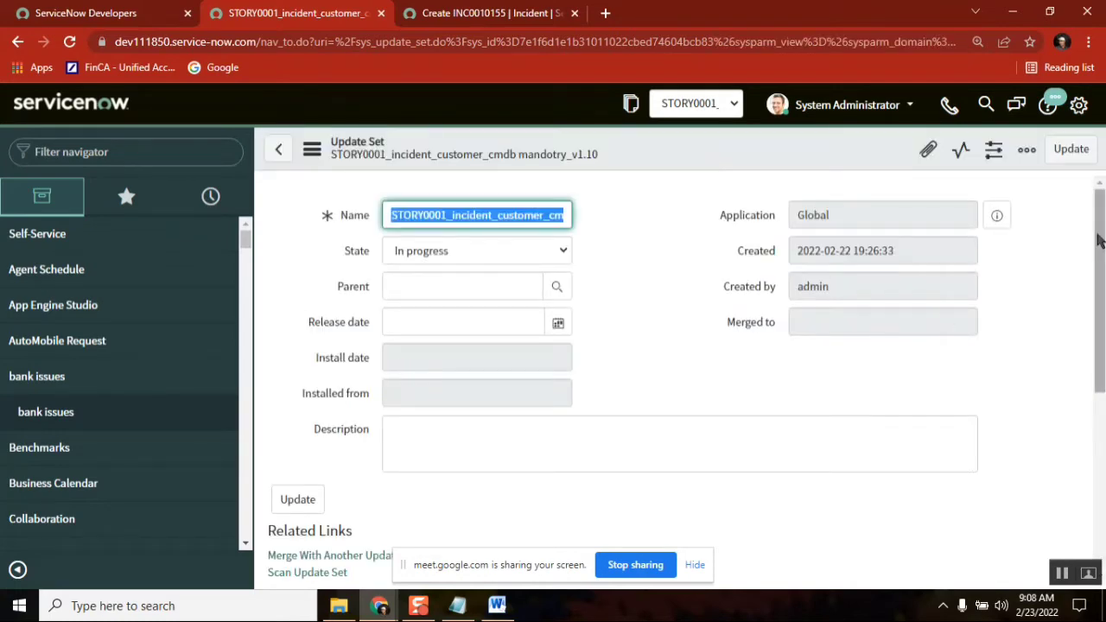
pyautogui.moveTo(1101, 242); pyautogui.dragTo(1102, 288)
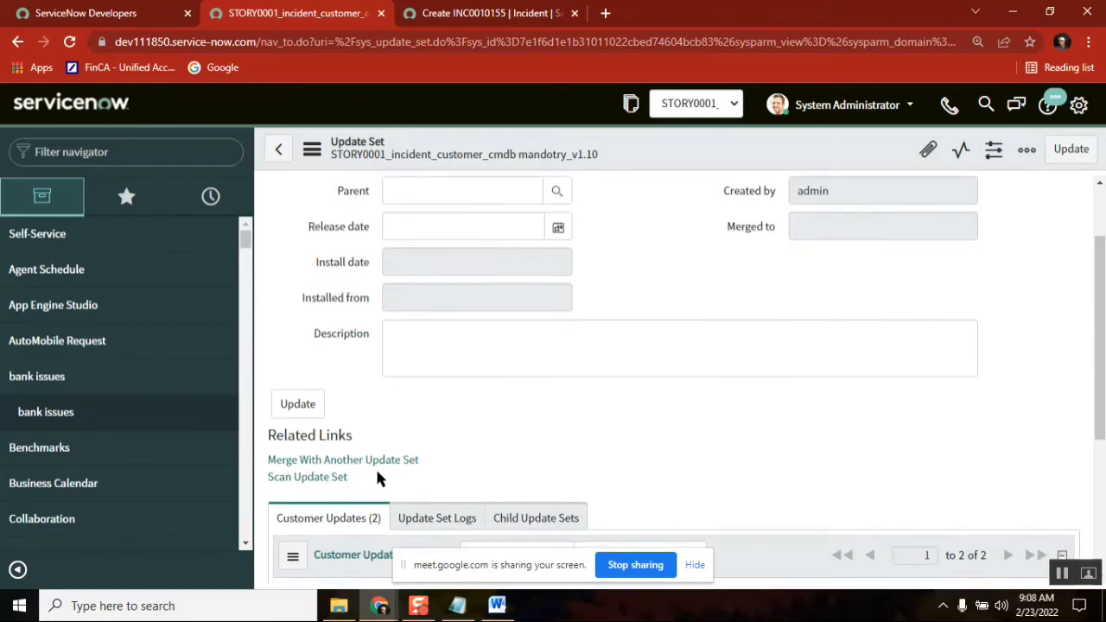
pyautogui.moveTo(359, 475); pyautogui.dragTo(268, 432)
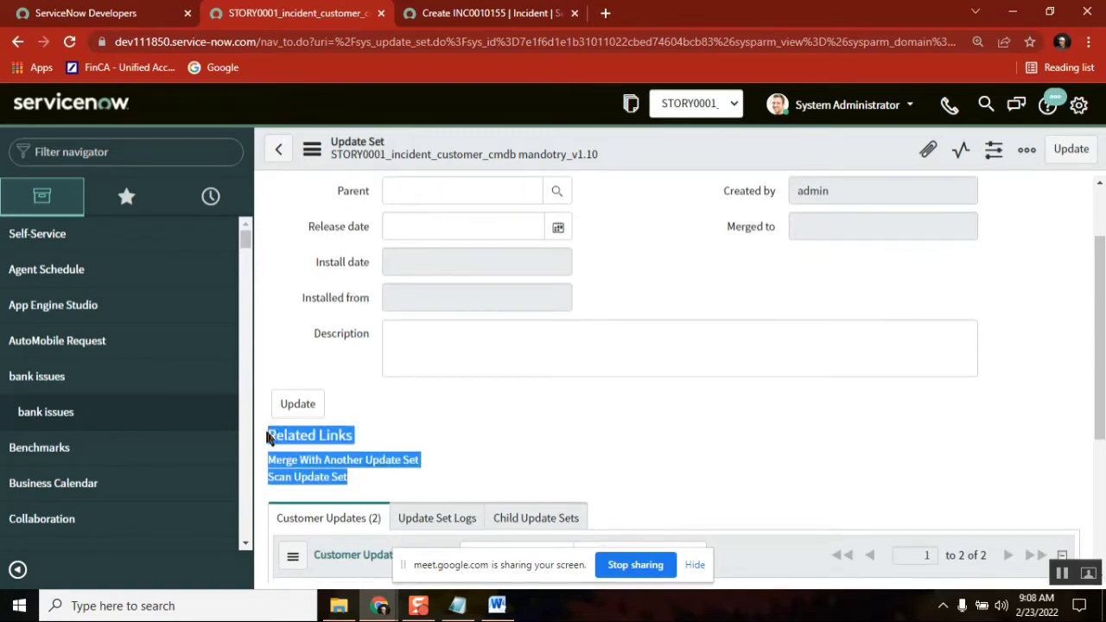
pyautogui.click(648, 438)
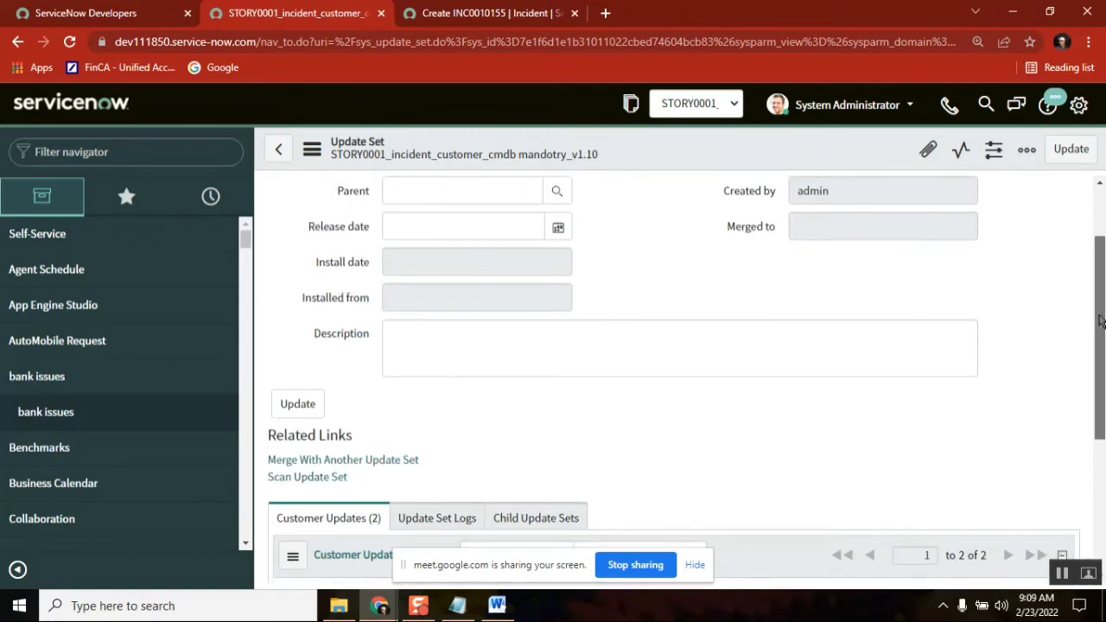
# Set the STORY0001 update set's state to Complete and save the record
pyautogui.scroll(2, 1093, 342)
pyautogui.click(467, 249)
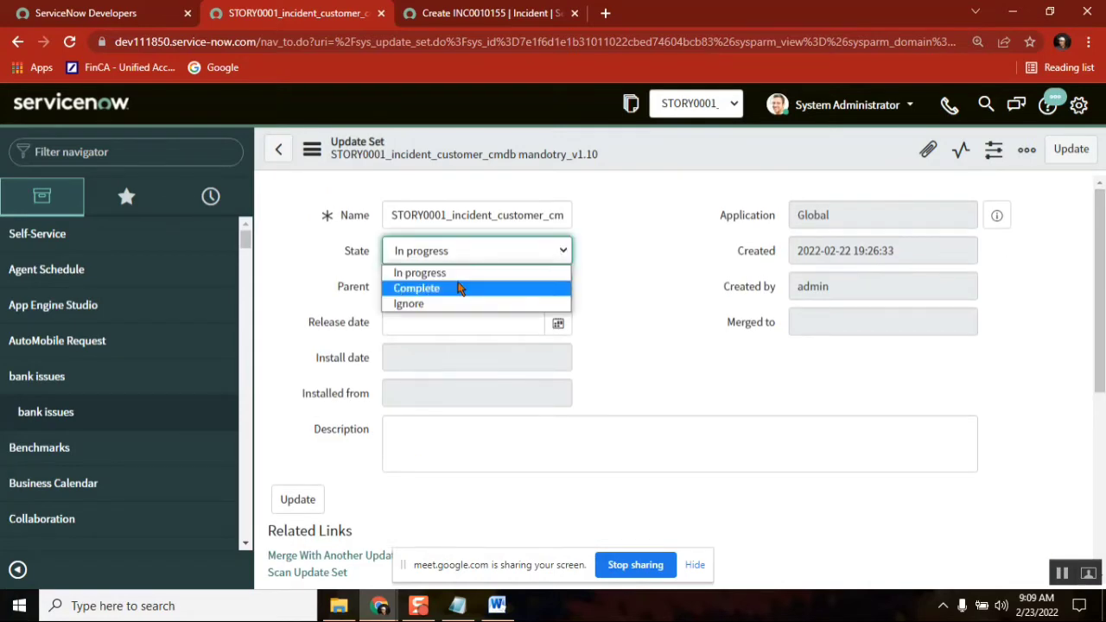
pyautogui.click(449, 289)
pyautogui.rightClick(640, 156)
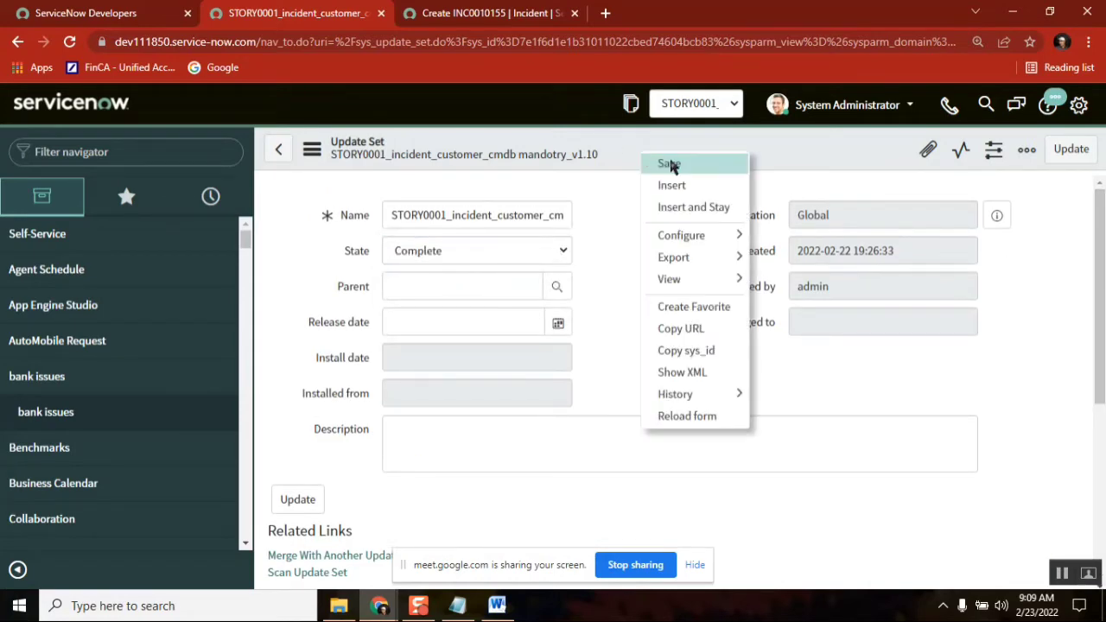
pyautogui.click(671, 164)
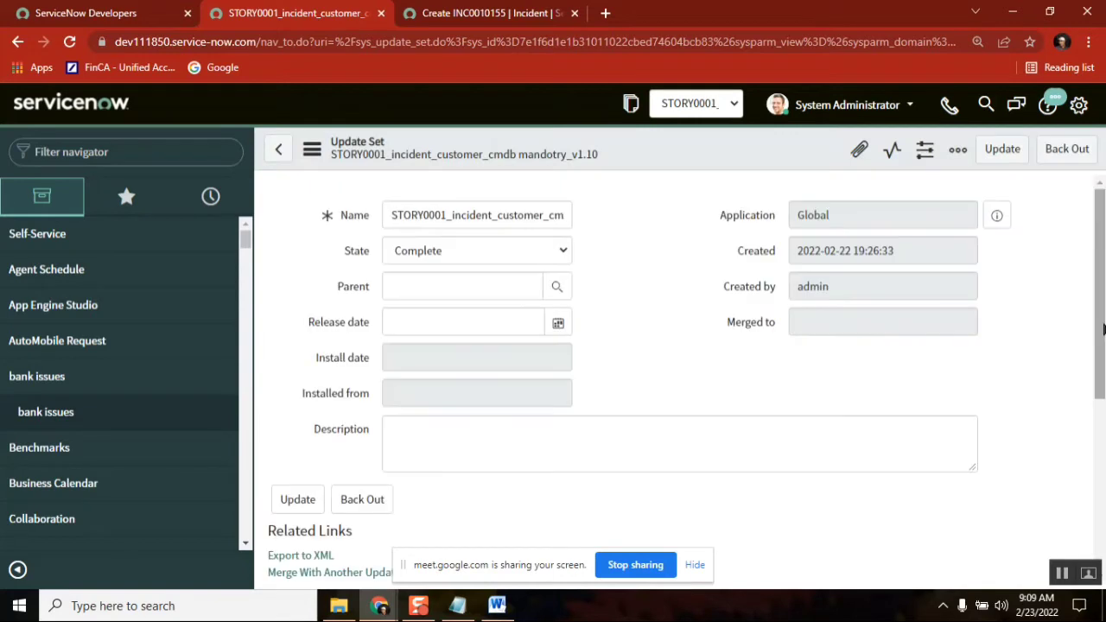
# Dismiss the notification and export the completed STORY0001 update set to XML
pyautogui.scroll(-2, 1102, 335)
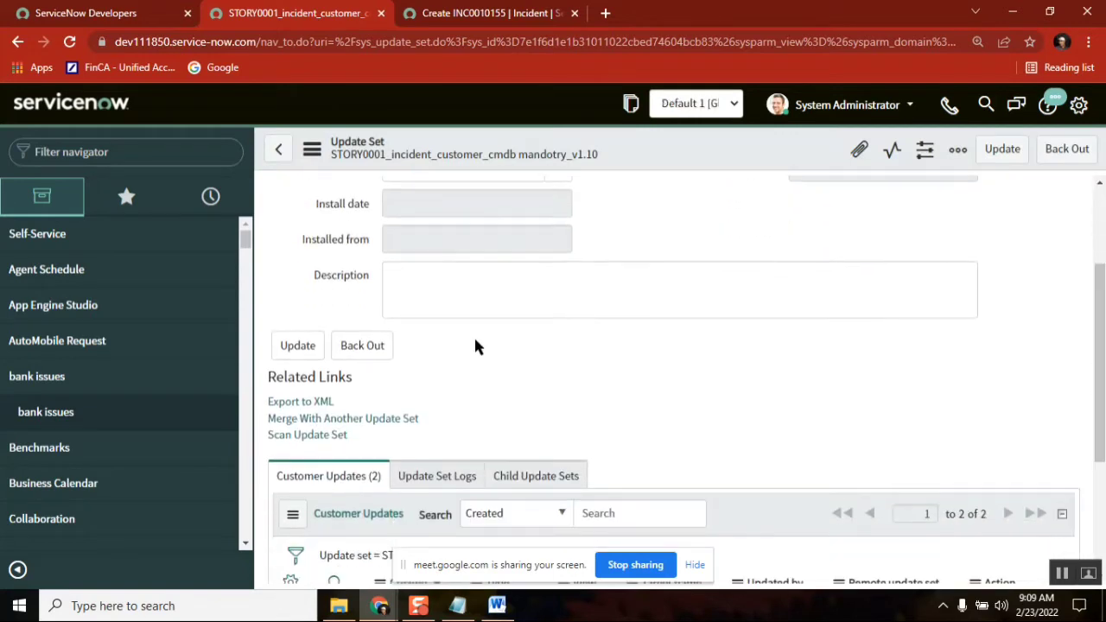
pyautogui.moveTo(334, 401); pyautogui.dragTo(266, 403)
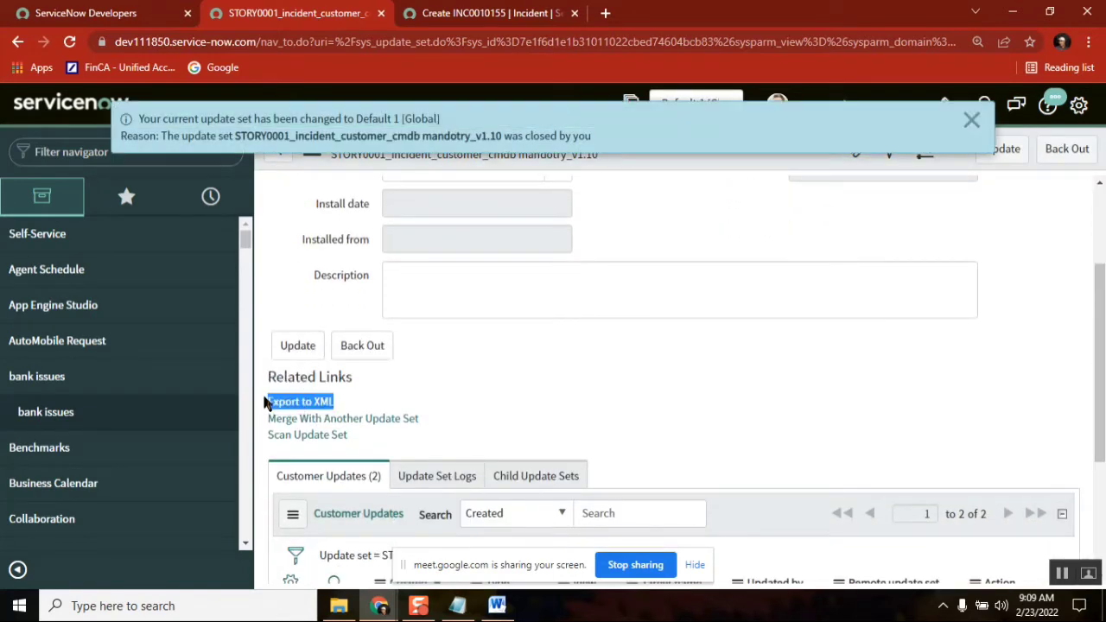
pyautogui.click(500, 388)
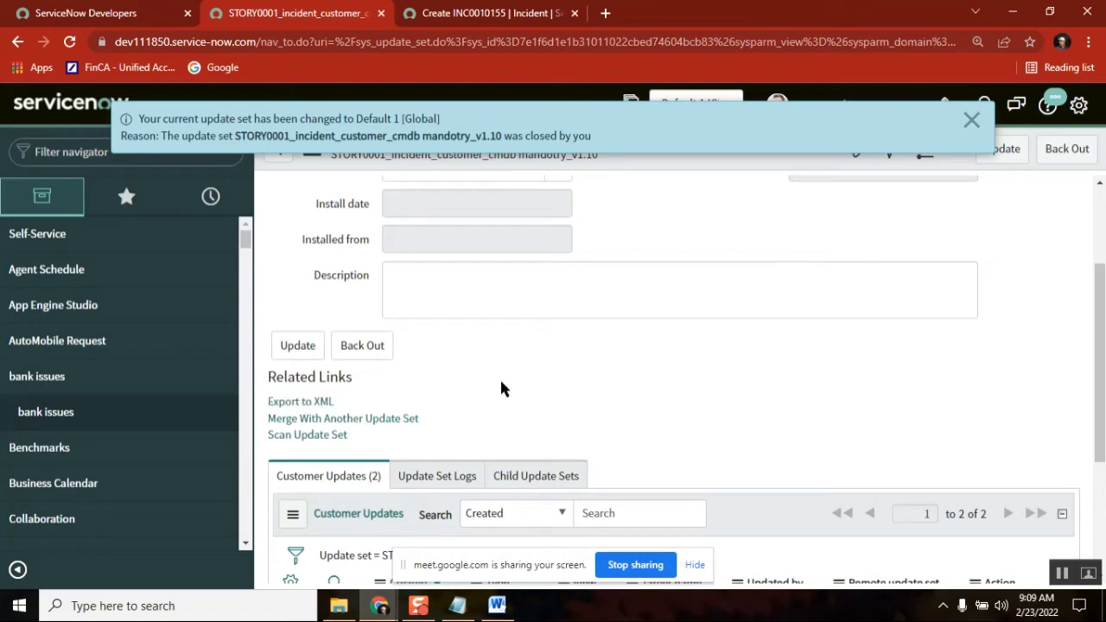
pyautogui.click(974, 121)
pyautogui.click(316, 404)
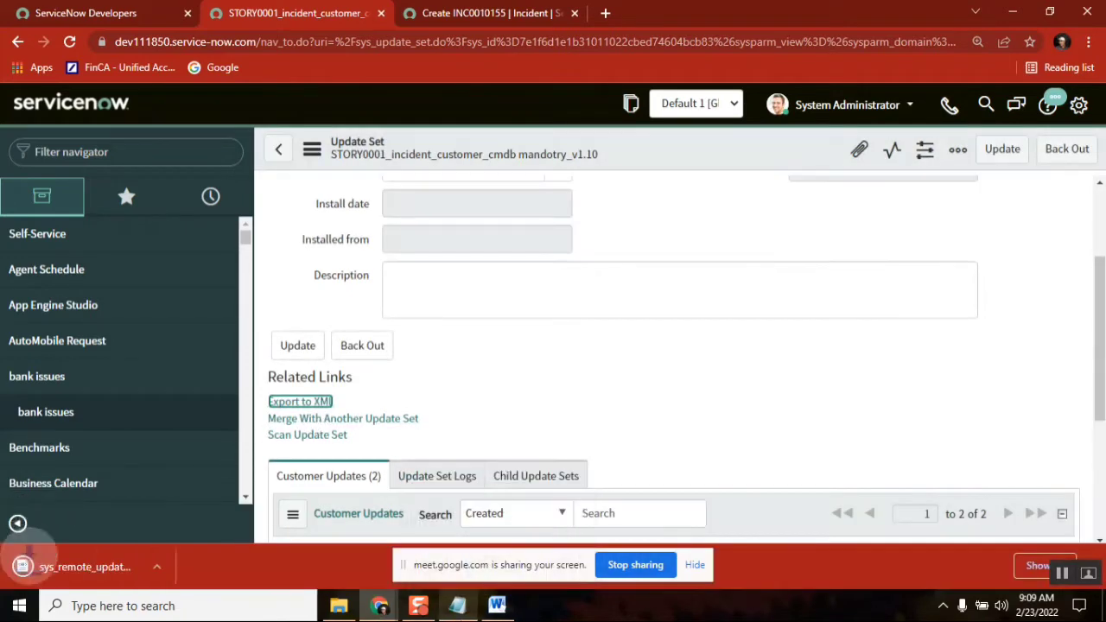
# Complete item 2 of the notes with "Export to XML" and return to the update set record
pyautogui.click(456, 606)
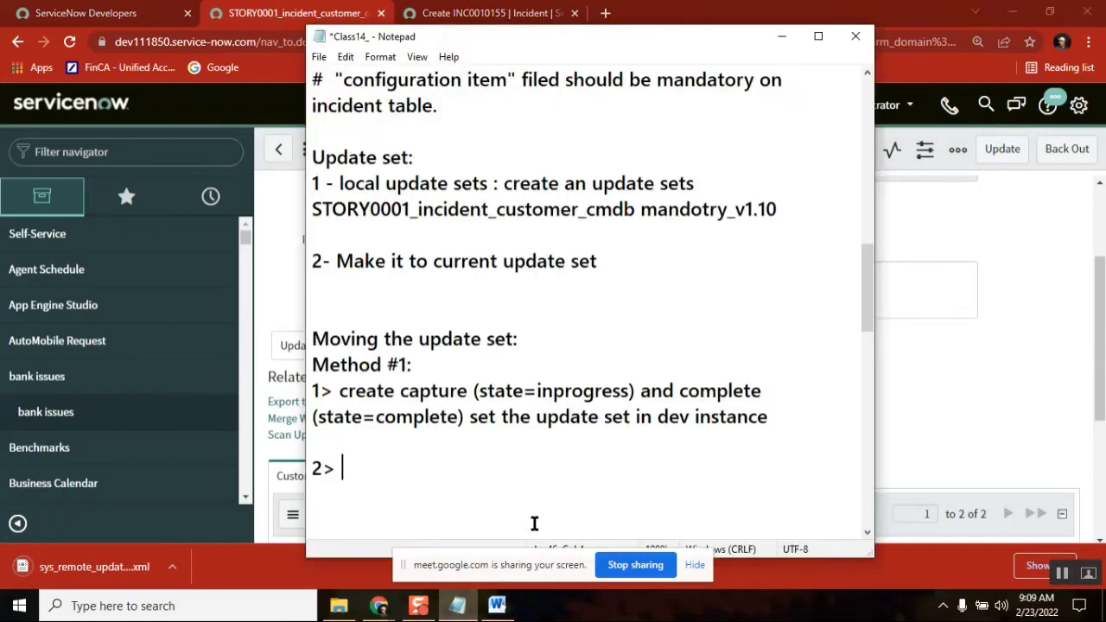
pyautogui.write('Export to XML')
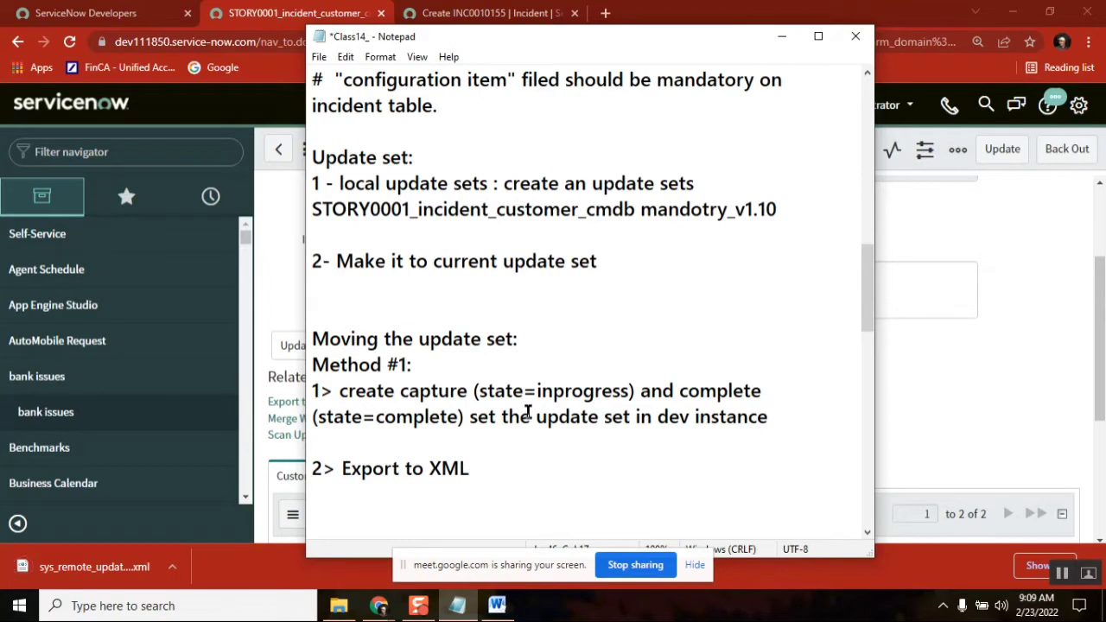
pyautogui.click(975, 222)
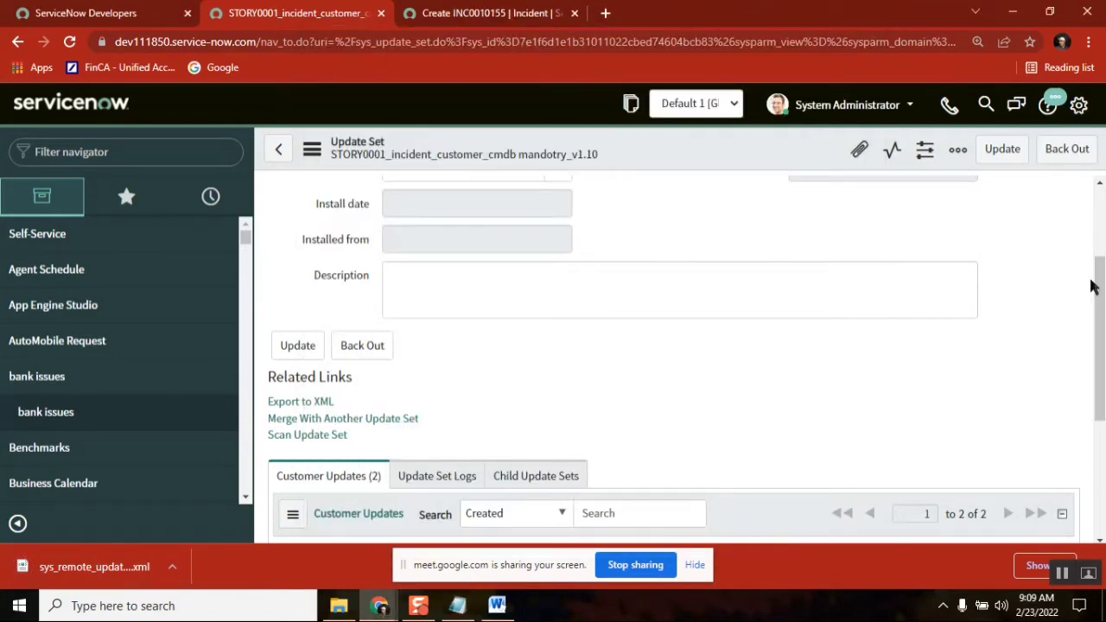
# Review the update set's customer updates, and show the exported XML file in a Downloads window widened to include modification dates
pyautogui.moveTo(1096, 287); pyautogui.dragTo(1102, 387)
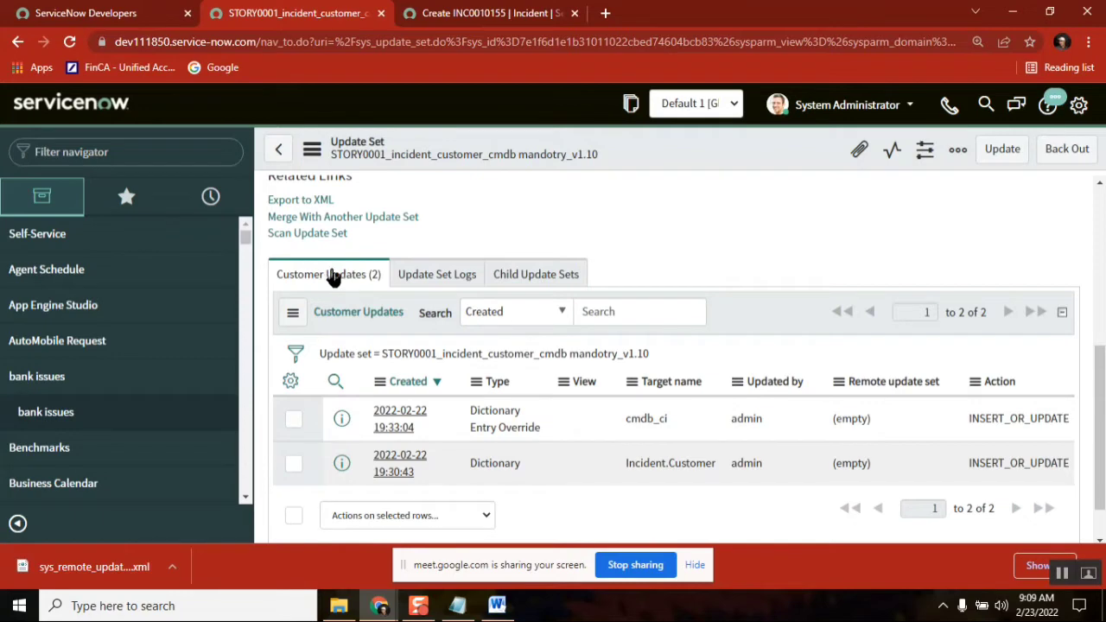
pyautogui.rightClick(109, 573)
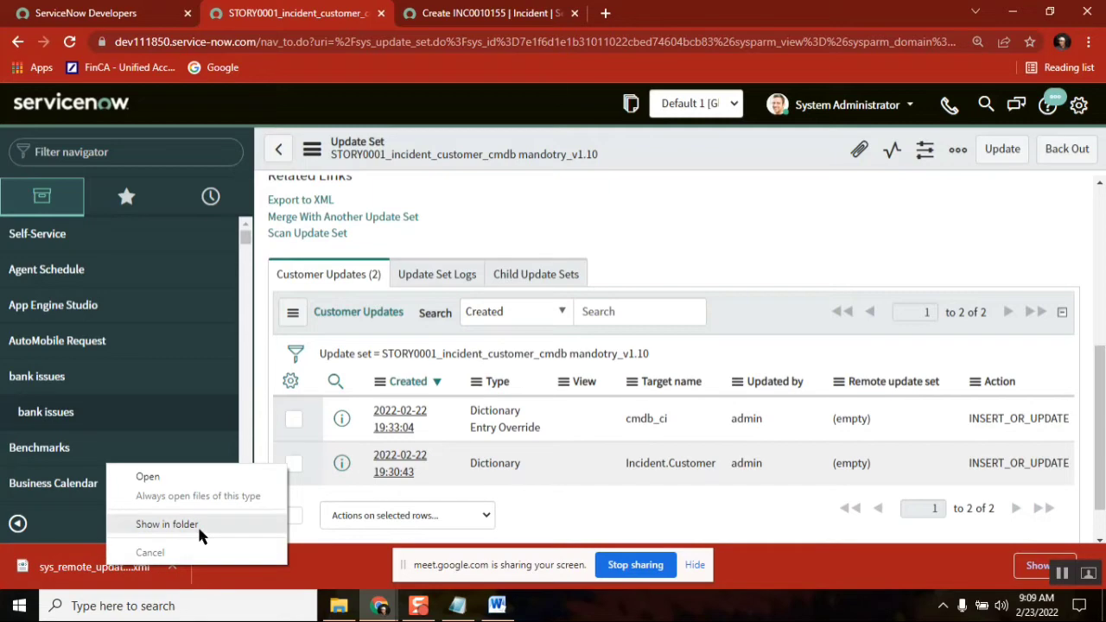
pyautogui.click(167, 523)
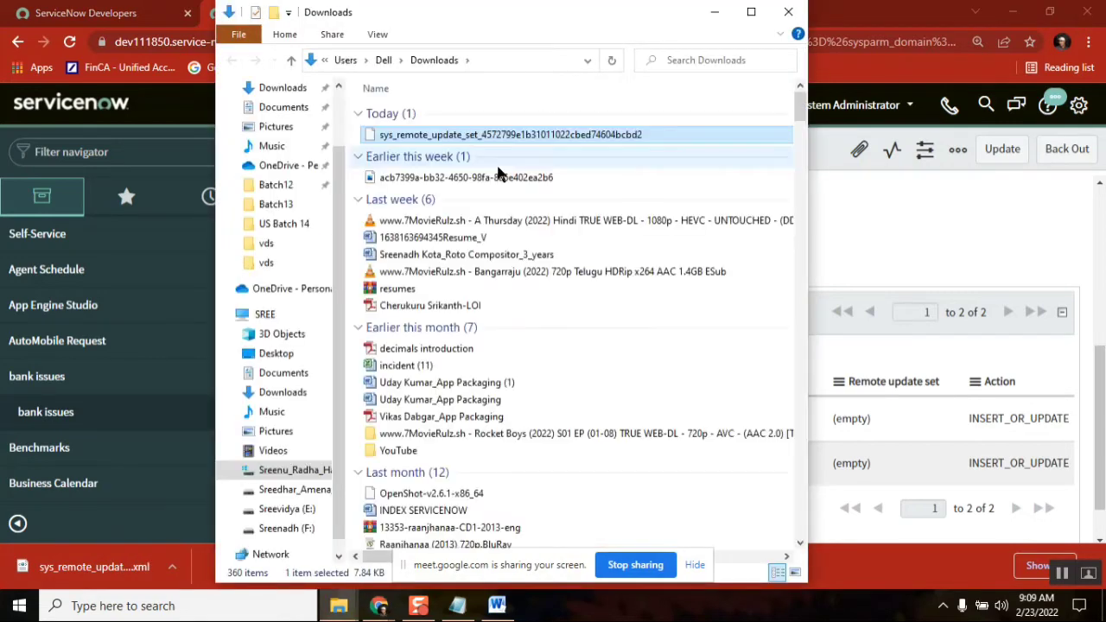
pyautogui.moveTo(809, 189); pyautogui.dragTo(1055, 198)
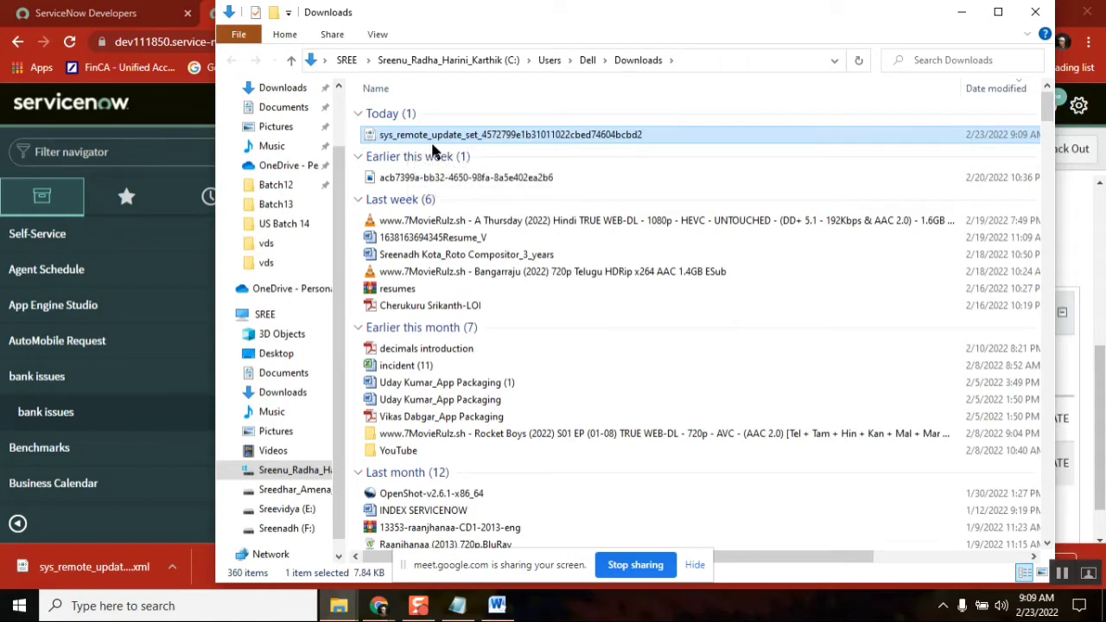
# Review the notes on moving the update set, from the incident table requirement through the XML export item
pyautogui.click(458, 605)
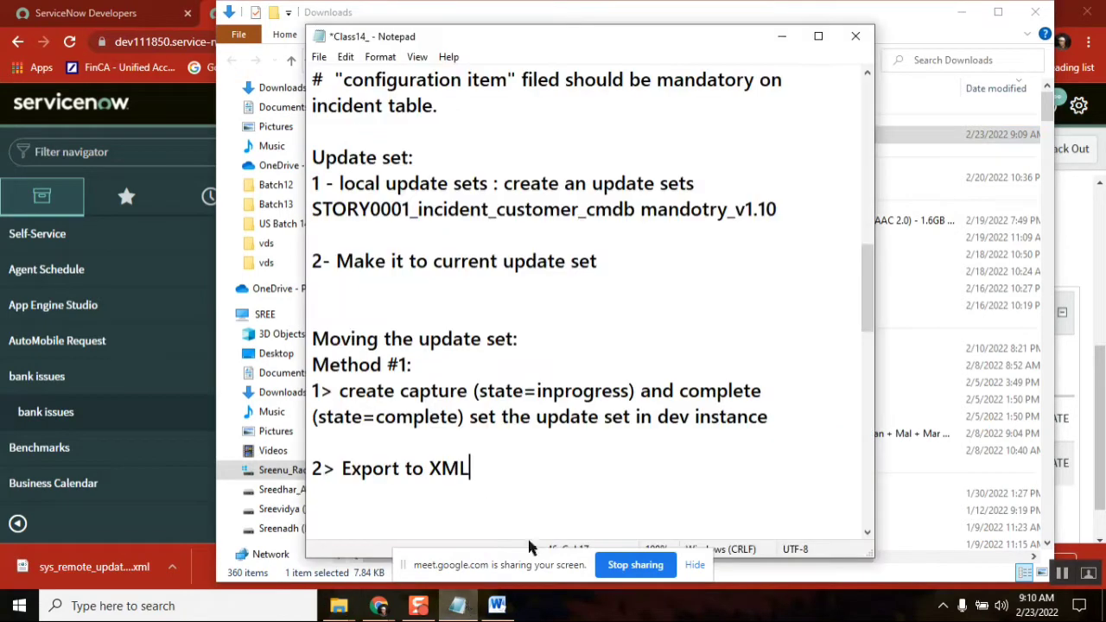
pyautogui.keyDown('shift'); pyautogui.click(313, 469); pyautogui.keyUp('shift')
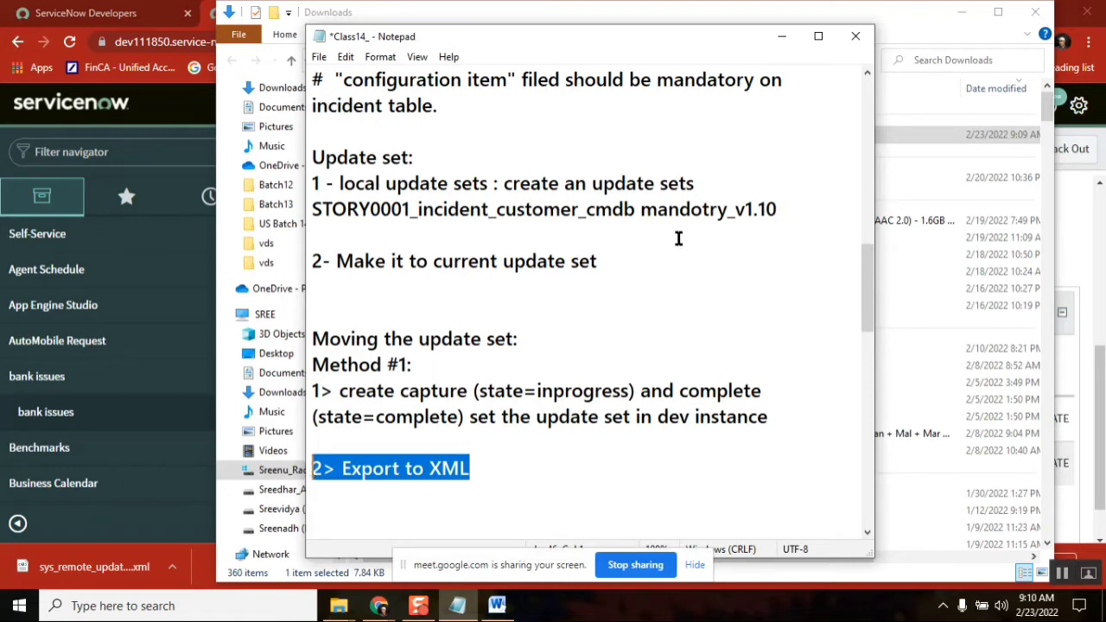
pyautogui.click(558, 435)
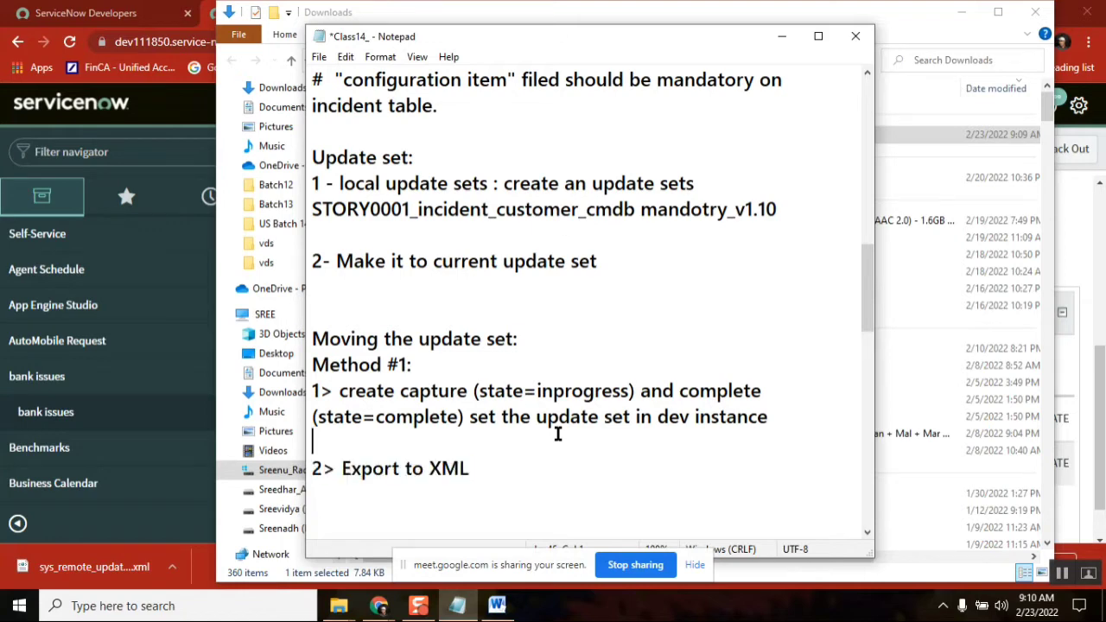
pyautogui.click(781, 36)
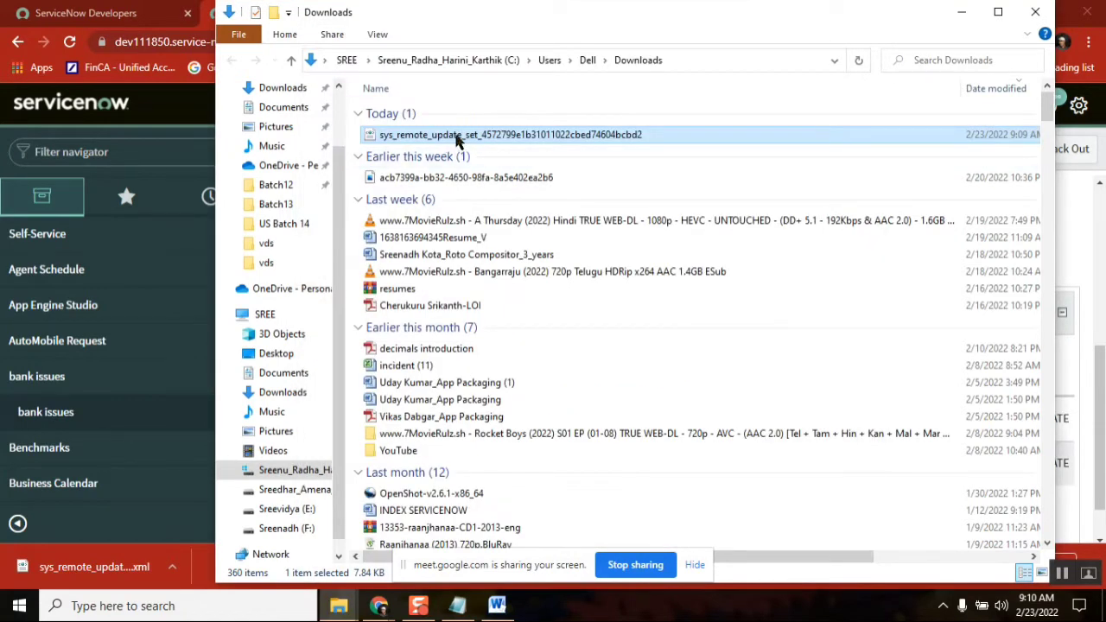
pyautogui.click(378, 606)
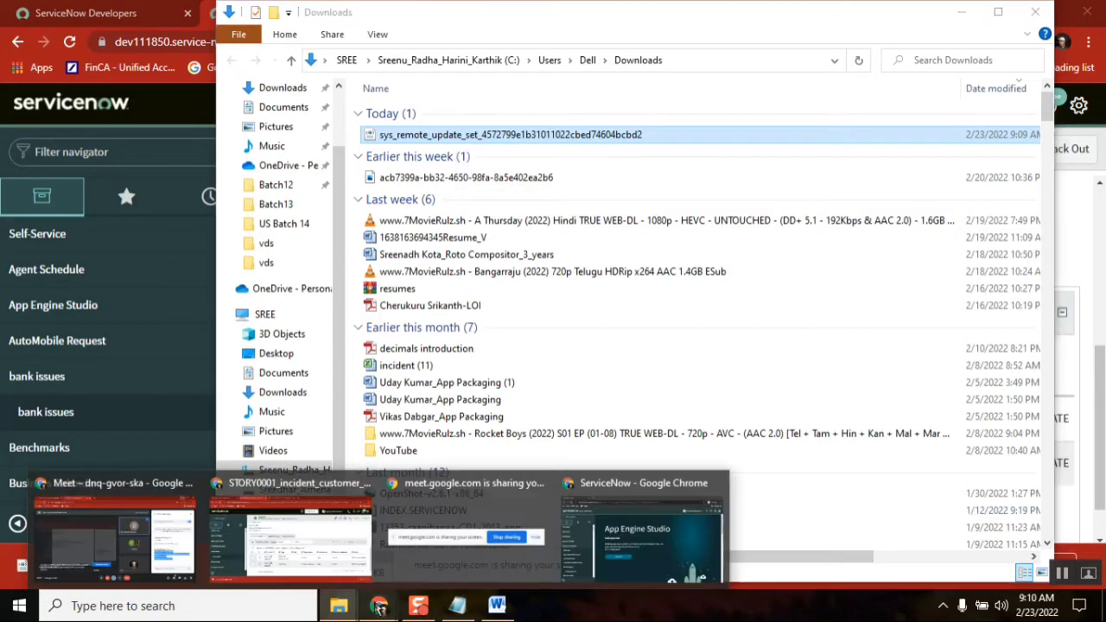
pyautogui.moveTo(378, 606); pyautogui.dragTo(458, 606)
pyautogui.click(418, 606)
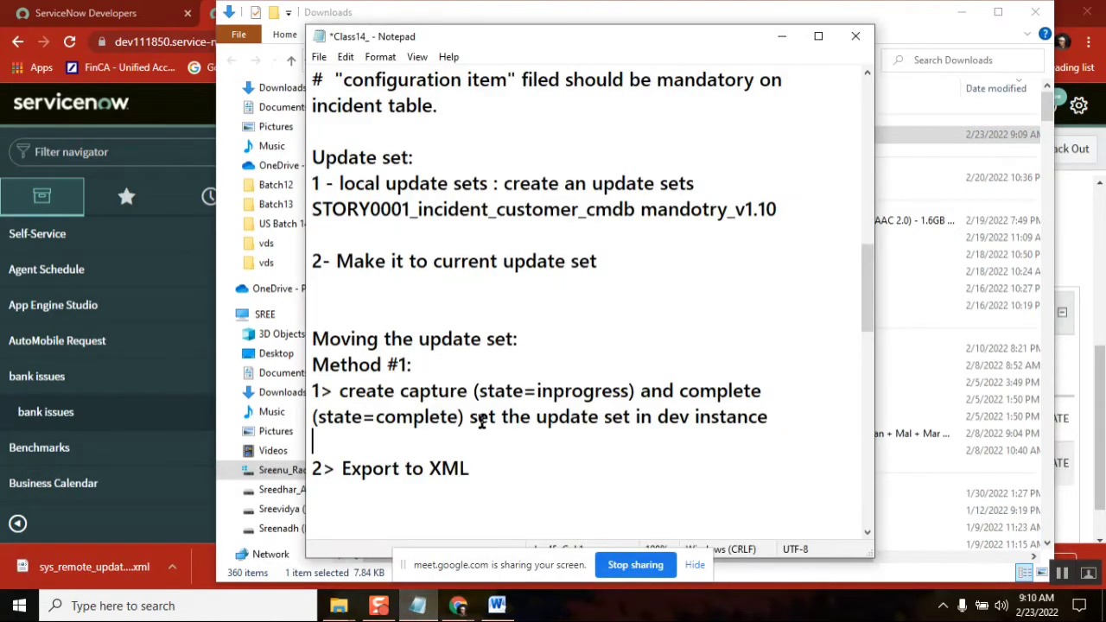
pyautogui.click(566, 418)
pyautogui.moveTo(778, 417); pyautogui.dragTo(369, 288)
pyautogui.click(586, 183)
pyautogui.moveTo(444, 106); pyautogui.dragTo(314, 71)
# Add the item "3> test instance" below the XML export item in the notes
pyautogui.click(504, 232)
pyautogui.press('Return')
pyautogui.write('3')
pyautogui.write('> tes')
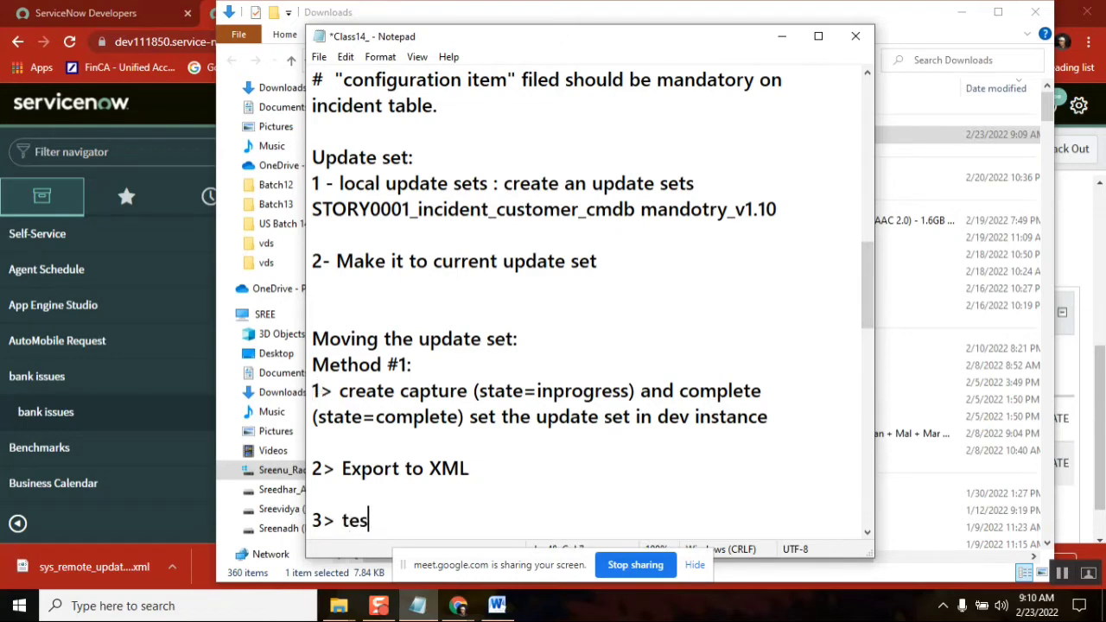
pyautogui.write('t instance')
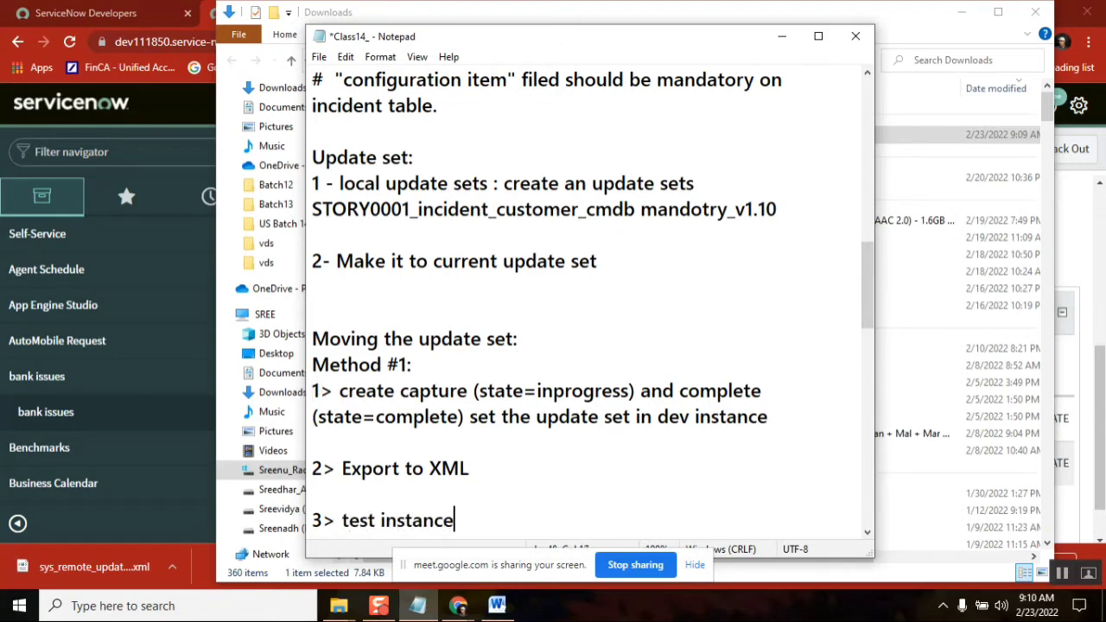
# Switch to the test instance's ServiceNow window and filter the navigator for "update sets"
pyautogui.click(458, 605)
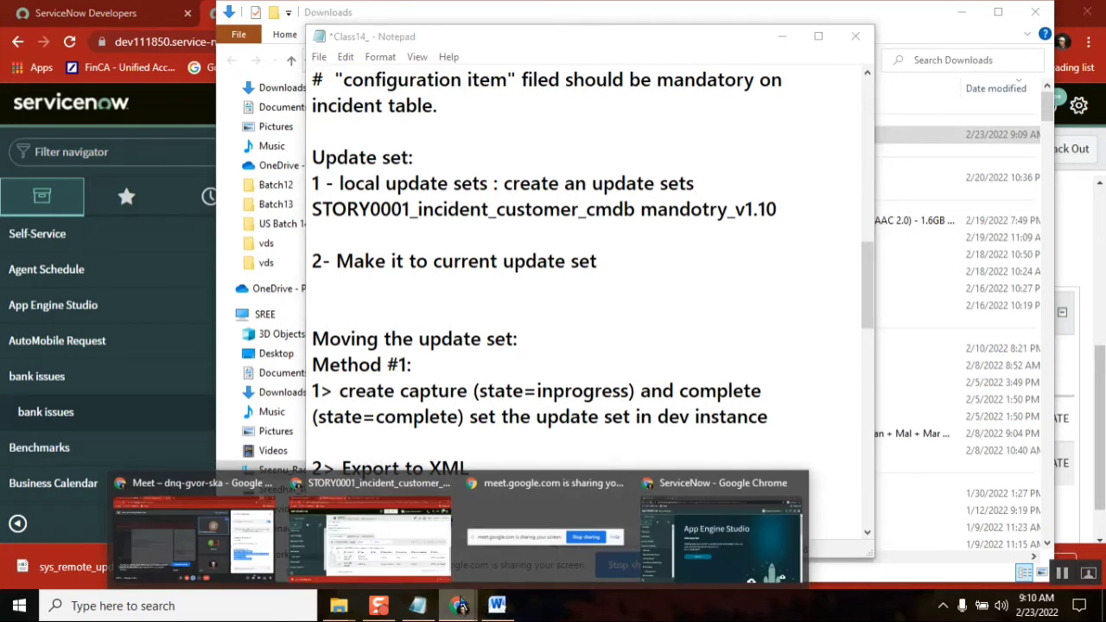
pyautogui.click(764, 523)
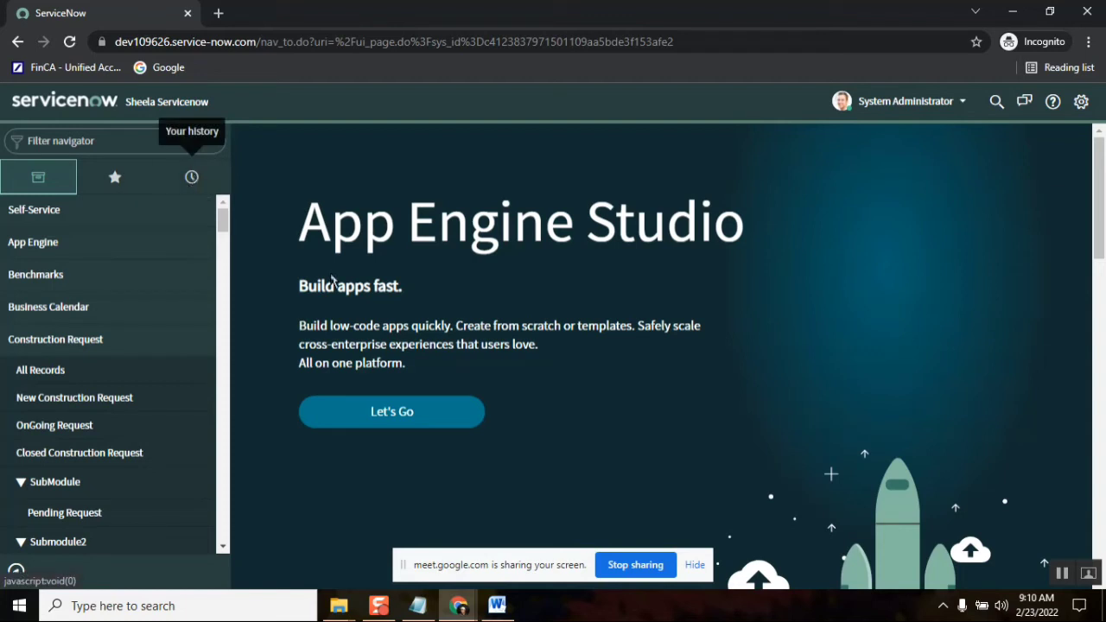
pyautogui.click(123, 144)
pyautogui.write('update sets')
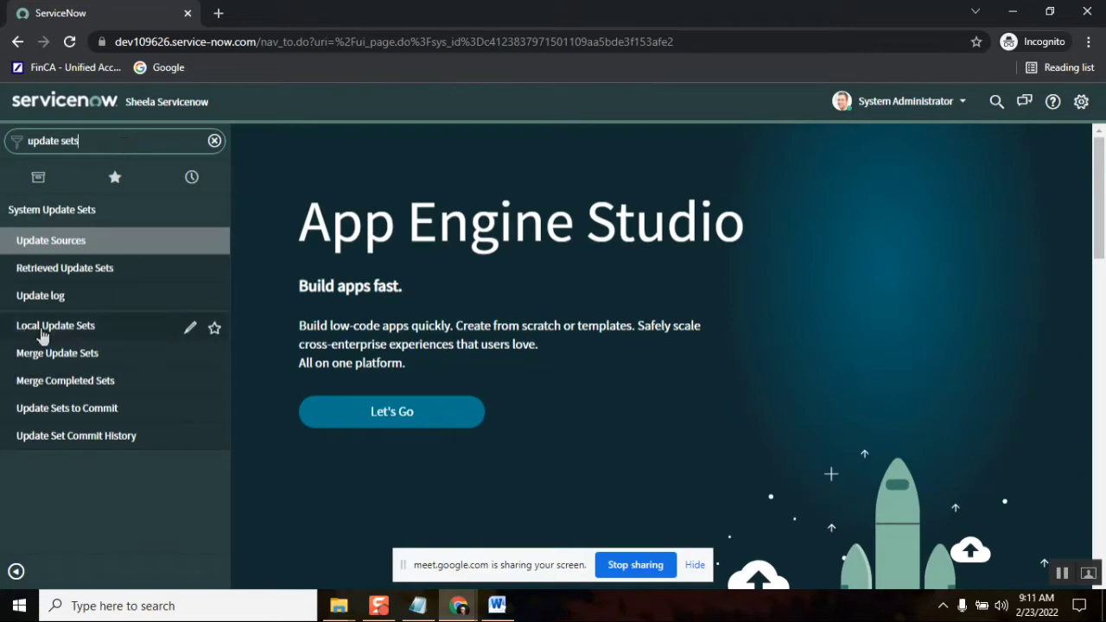
# Open the Retrieved Update Sets list on the test instance, and append "-- retieved update sets" to item 3 in the notes
pyautogui.click(61, 270)
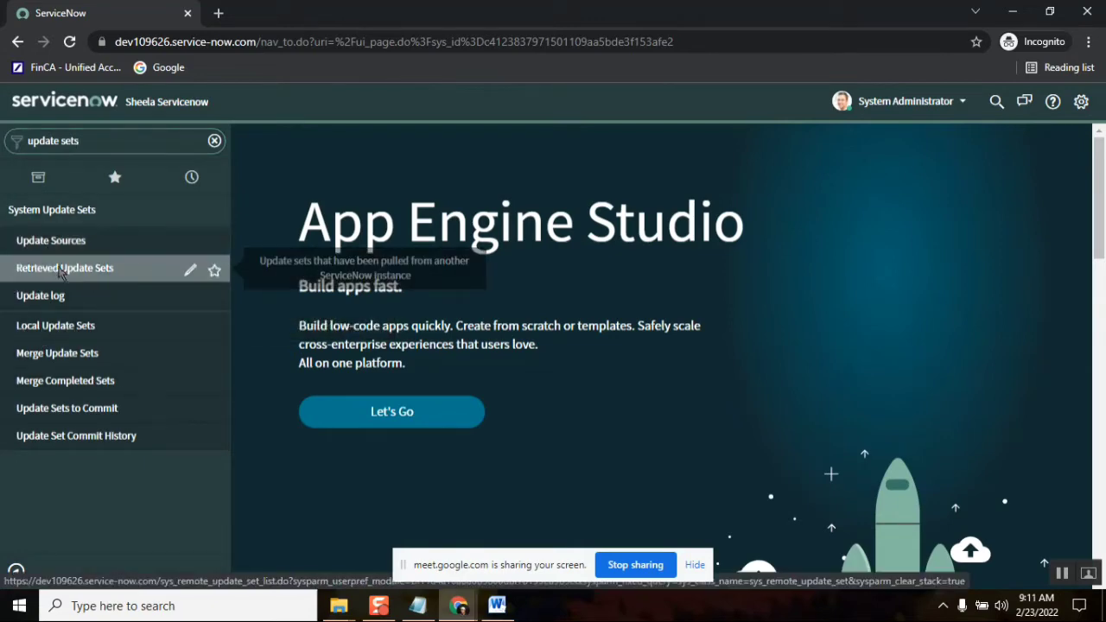
pyautogui.click(417, 606)
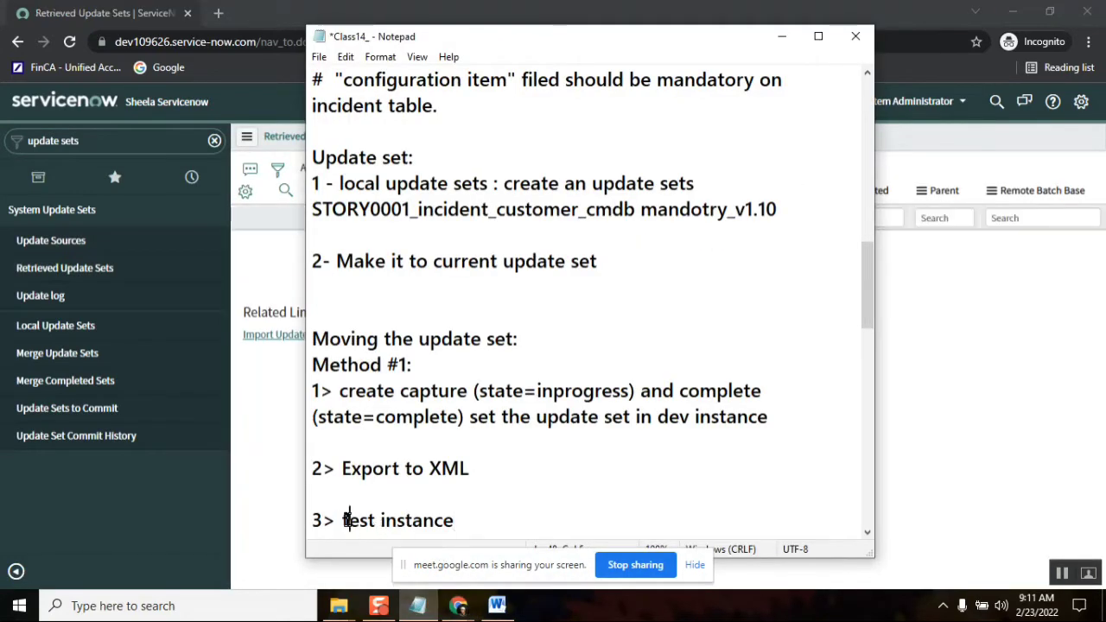
pyautogui.click(467, 520)
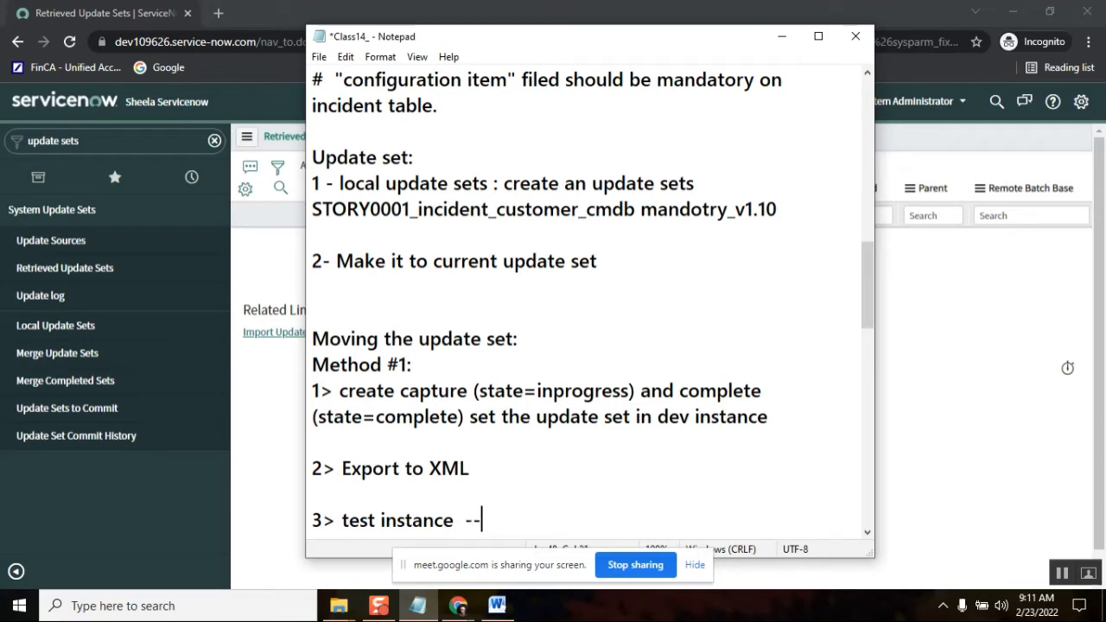
pyautogui.write('-- retirve')
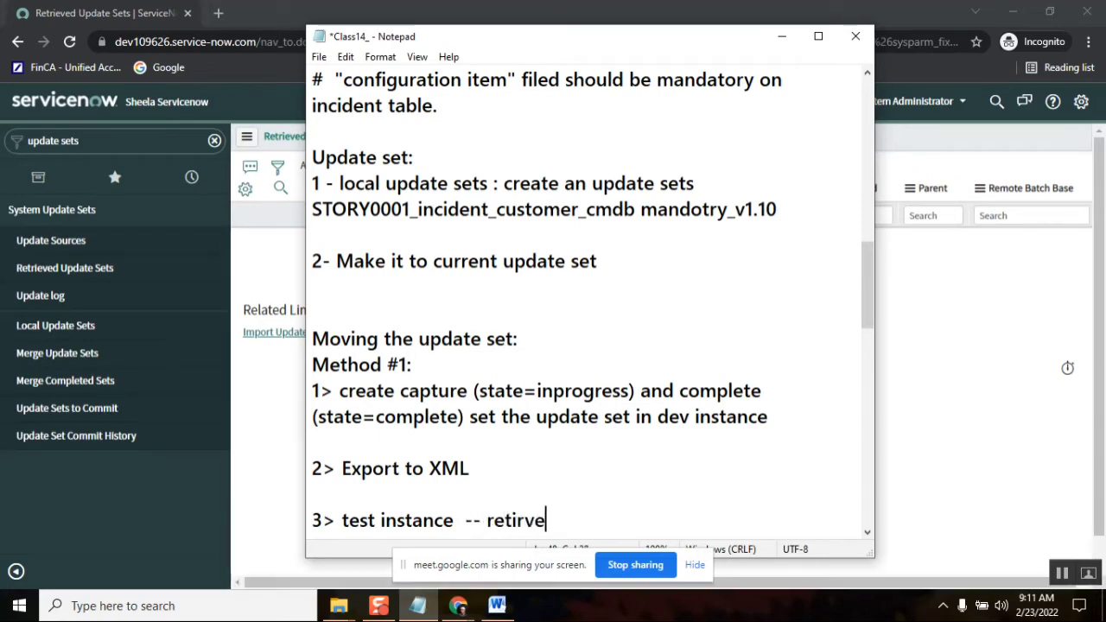
pyautogui.press('BackSpace')
pyautogui.press('BackSpace')
pyautogui.press('BackSpace')
pyautogui.write('eved upd')
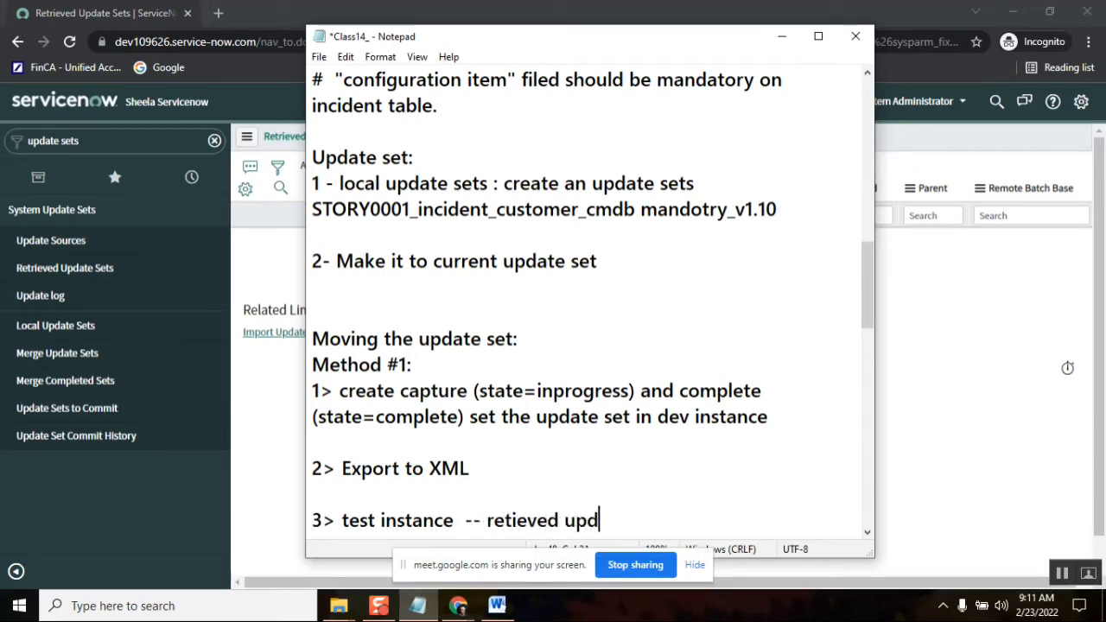
pyautogui.write('ate sets')
# Add blank lines below item 3 in the notes and move the notes window away from the Import Update Set from XML link
pyautogui.press('Return')
pyautogui.press('Return')
pyautogui.press('Return')
pyautogui.press('Return')
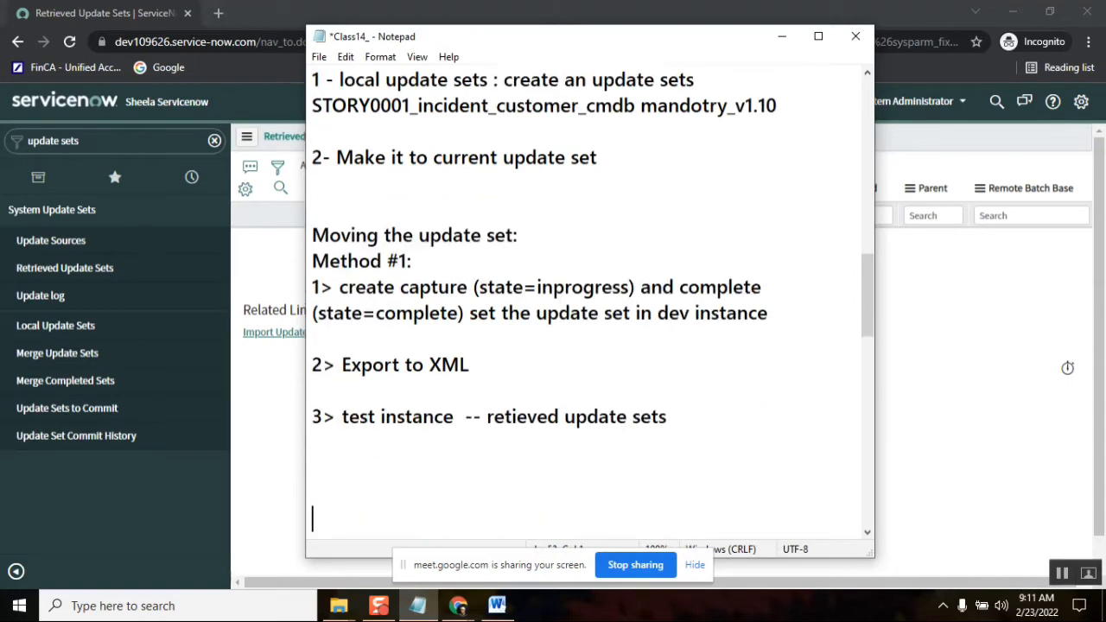
pyautogui.press('Return')
pyautogui.press('Return')
pyautogui.press('Return')
pyautogui.press('Return')
pyautogui.press('Return')
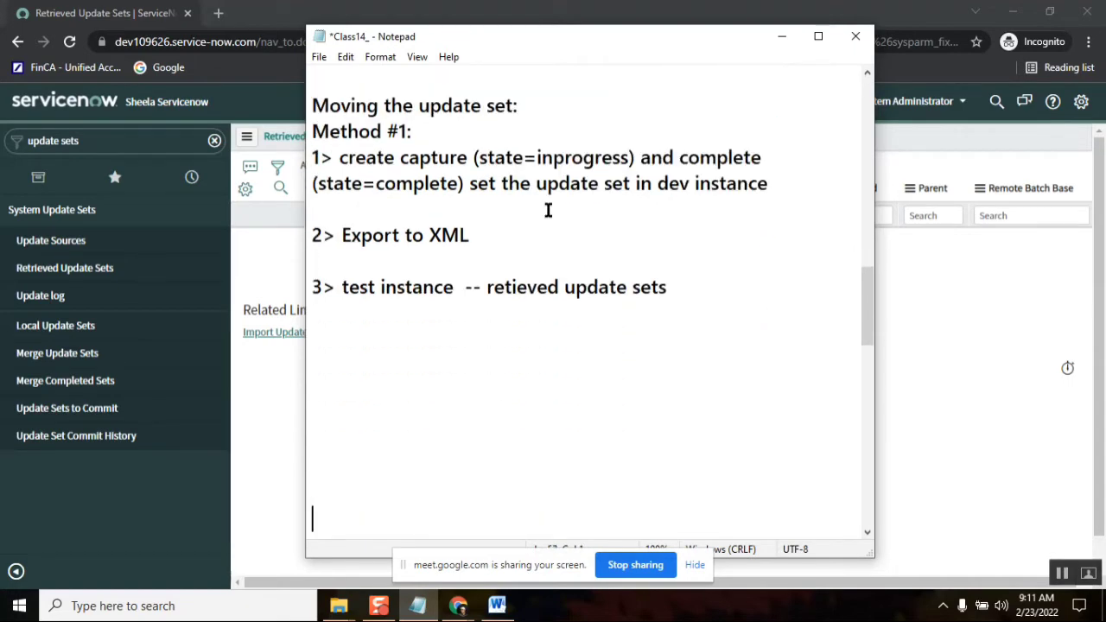
pyautogui.moveTo(509, 35); pyautogui.dragTo(609, 44)
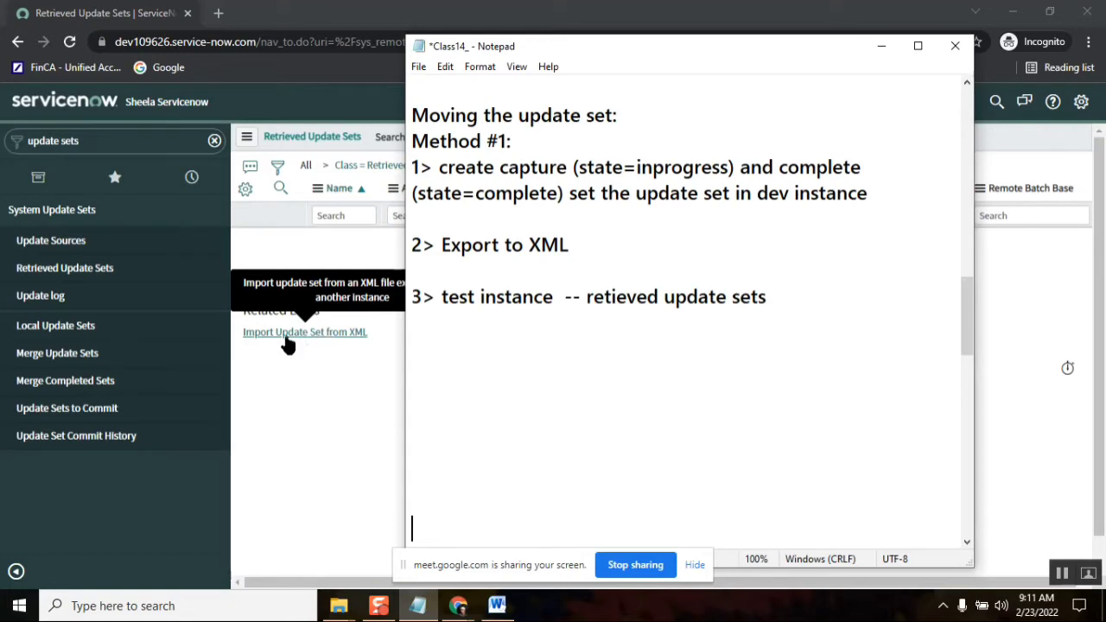
# Copy the link text "Import Update Set from XML" from the retrieved update sets list and append it after a dash to item 3 in the notes
pyautogui.moveTo(380, 336); pyautogui.dragTo(243, 337)
pyautogui.hotkey('ctrl', 'c')
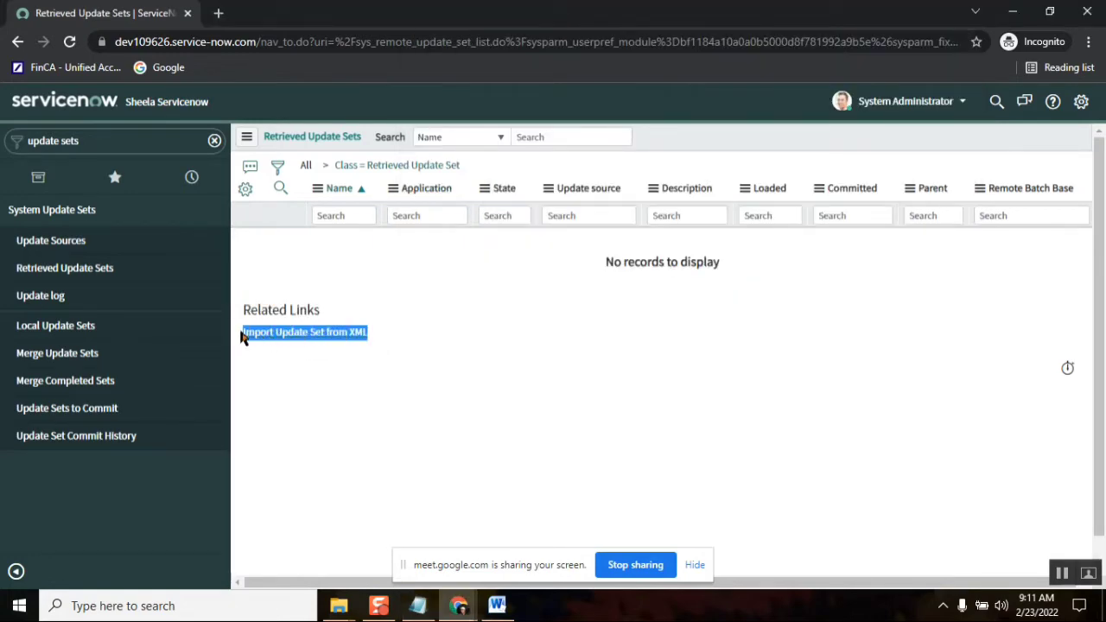
pyautogui.click(417, 605)
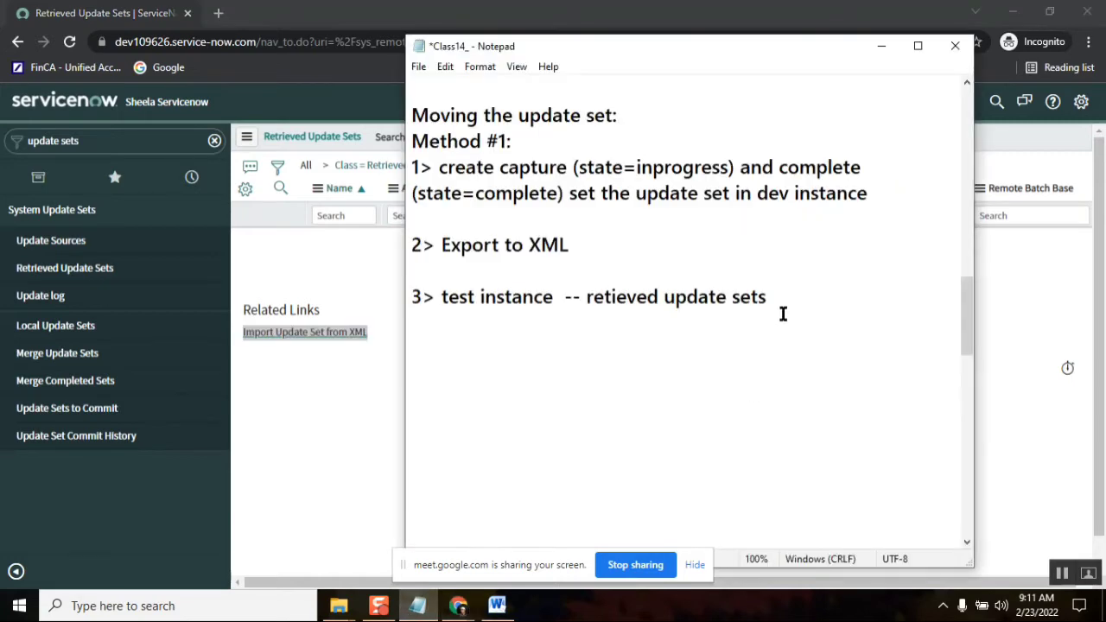
pyautogui.write('-')
pyautogui.hotkey('ctrl', 'v')
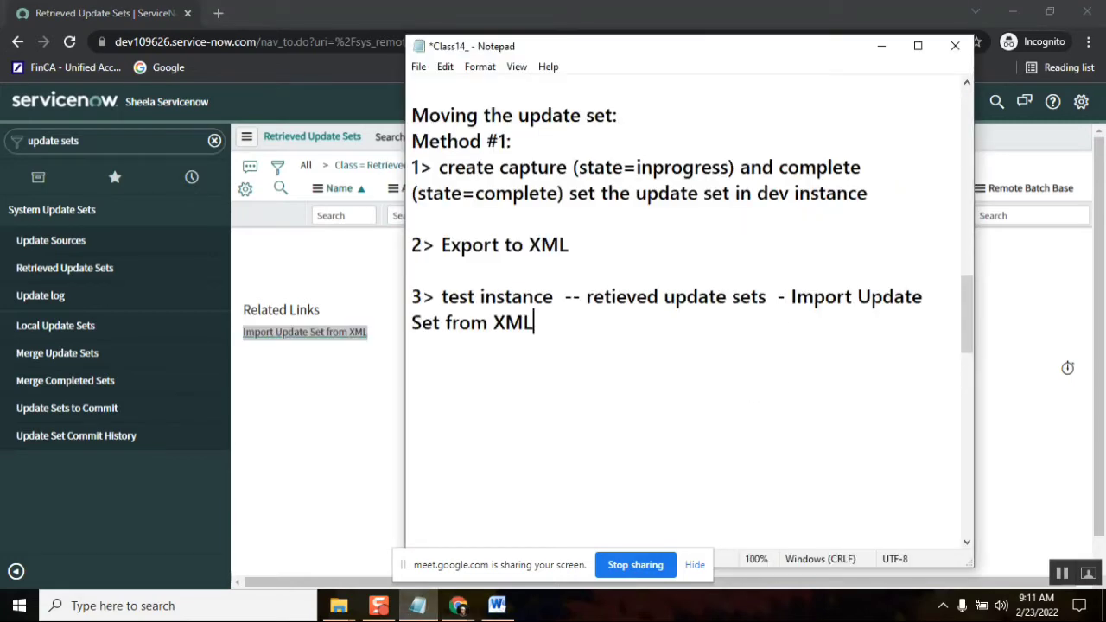
# Import the update set from the file sys_remote_update_set_4572799e1b31011022cbed74604bcbd2 in Downloads and upload it to the test instance
pyautogui.click(332, 335)
pyautogui.click(332, 335)
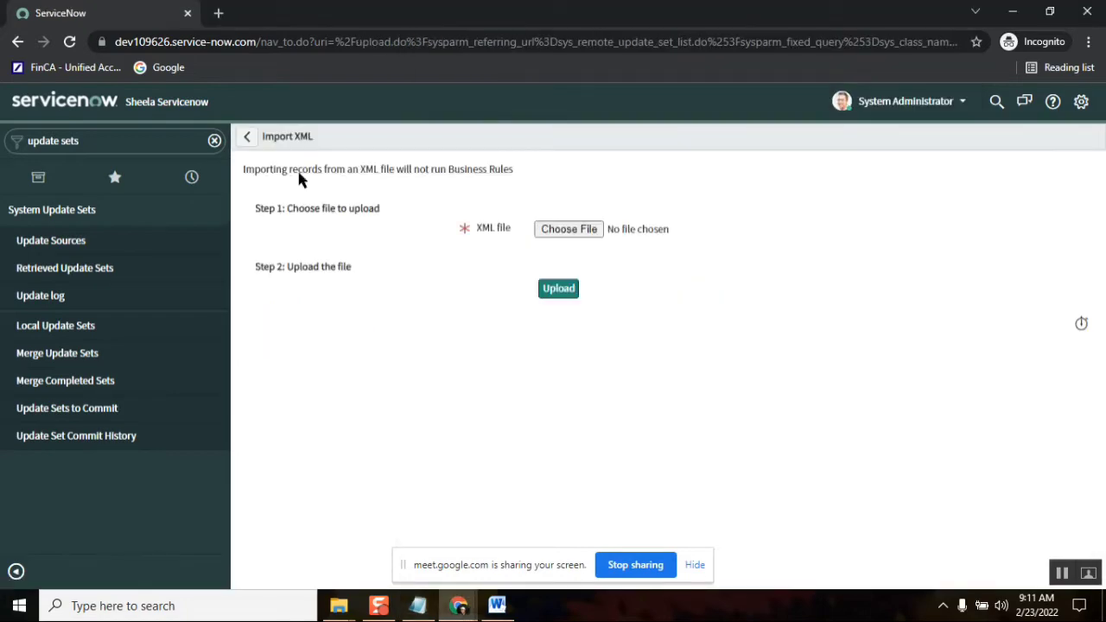
pyautogui.click(568, 228)
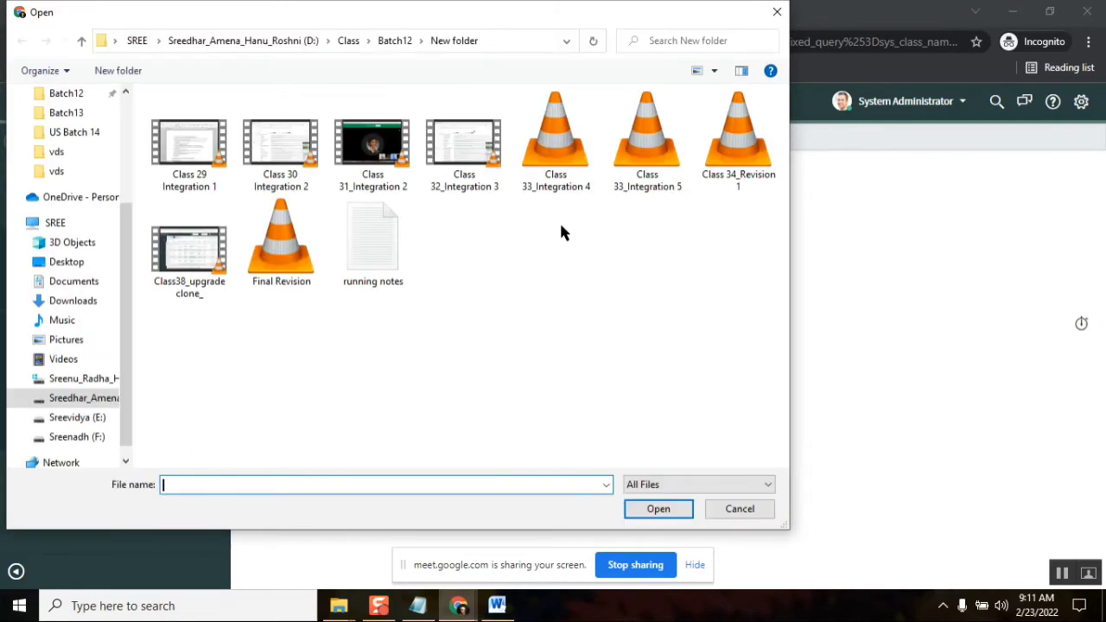
pyautogui.scroll(3, 125, 120)
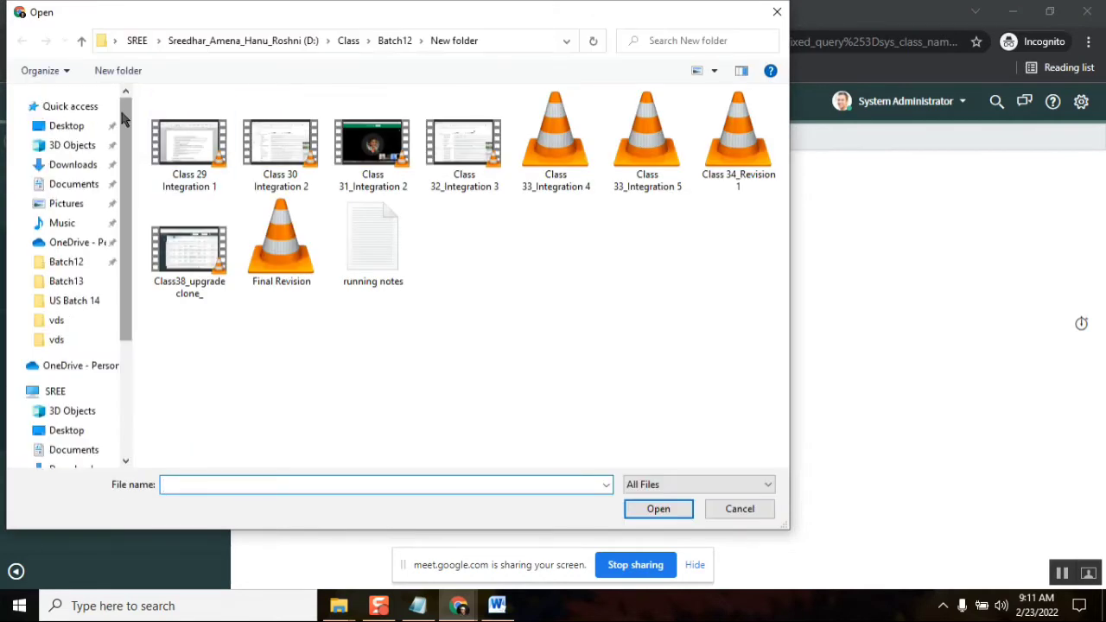
pyautogui.click(73, 165)
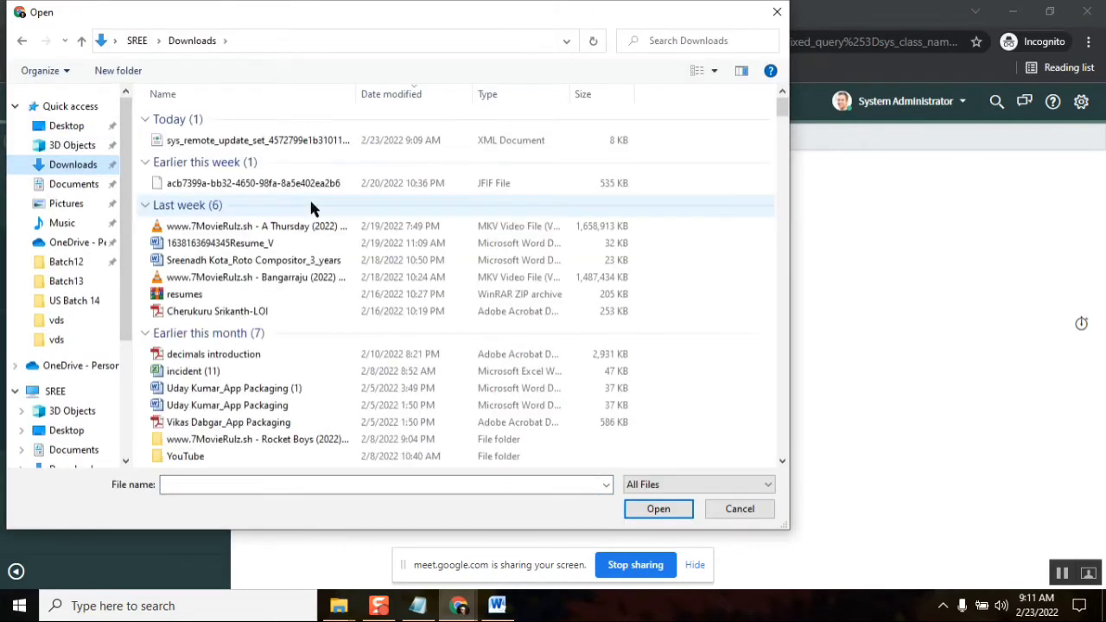
pyautogui.click(256, 142)
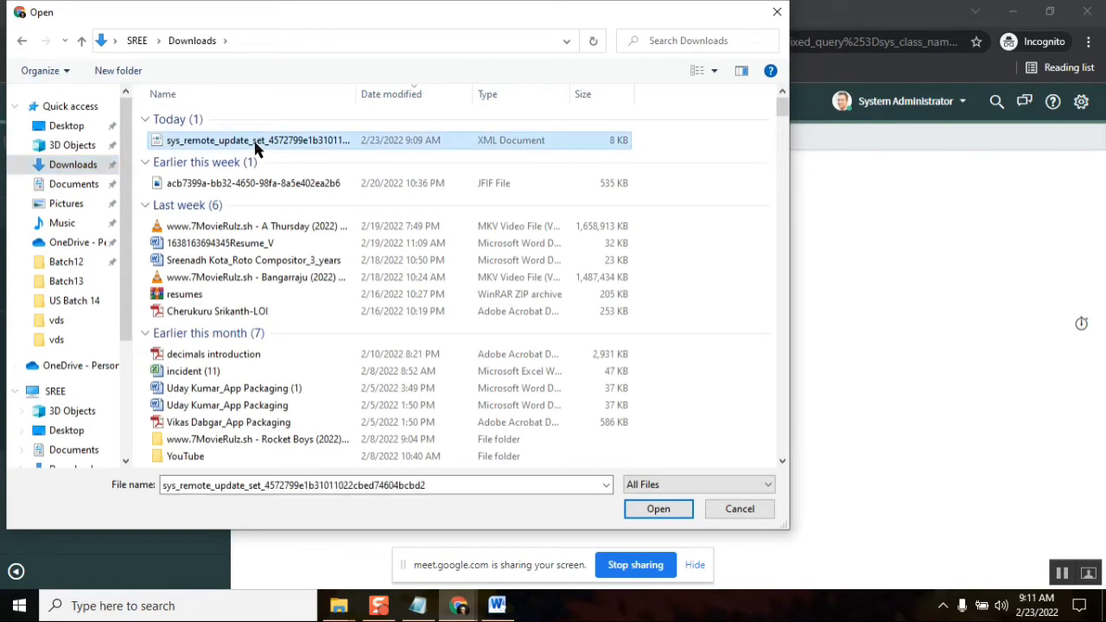
pyautogui.click(658, 509)
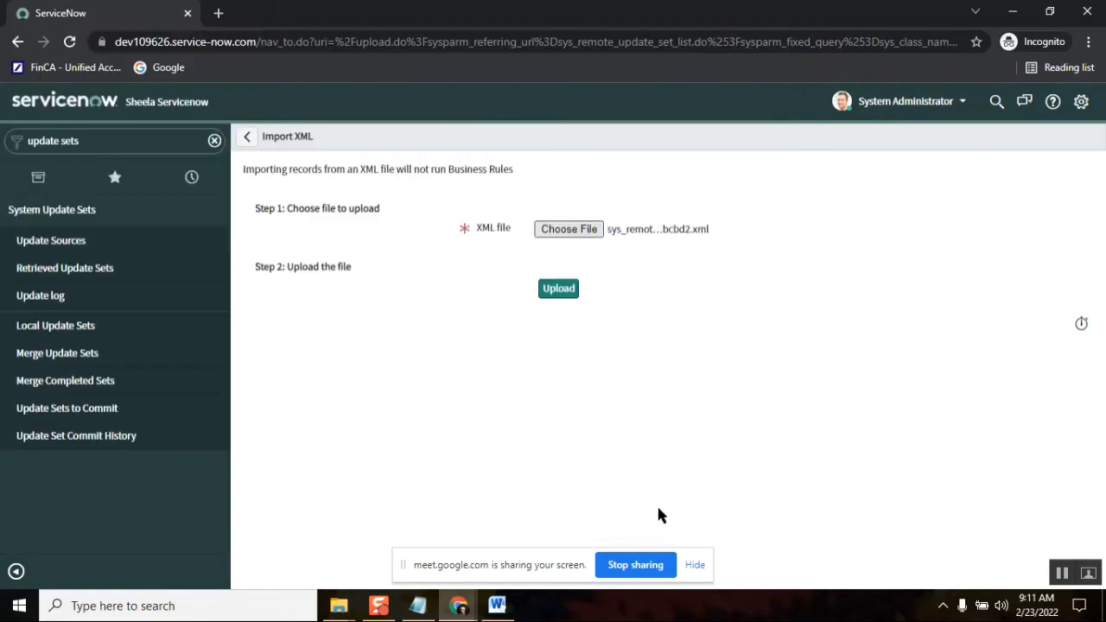
pyautogui.click(565, 294)
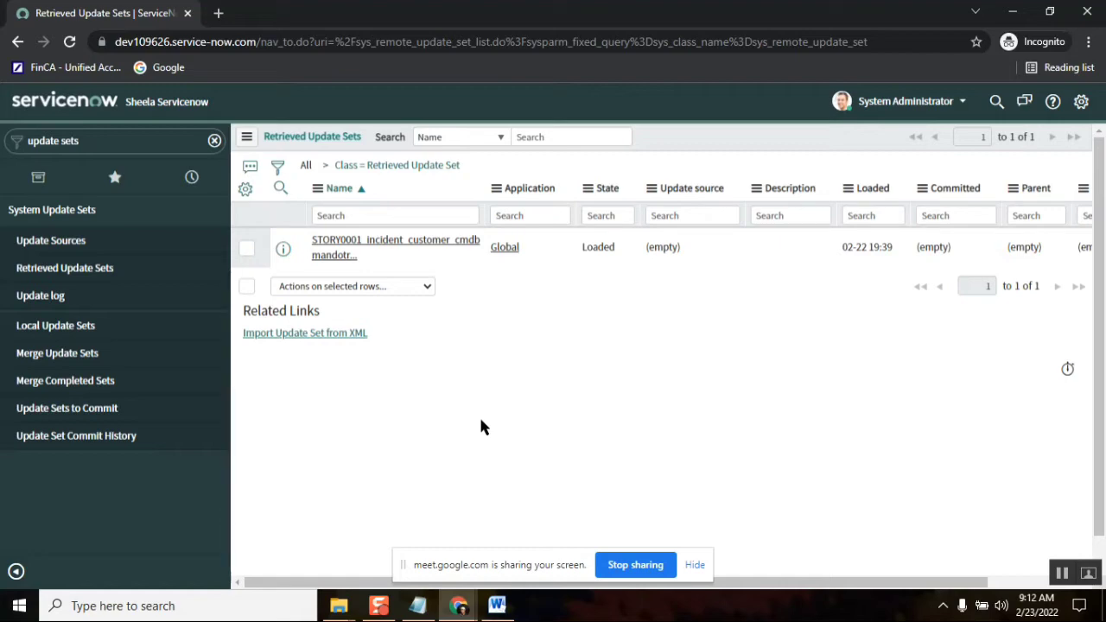
# Review the notes' first two items, and edit item 3 to begin "other/ test instance" with "Retieved" capitalized
pyautogui.click(418, 606)
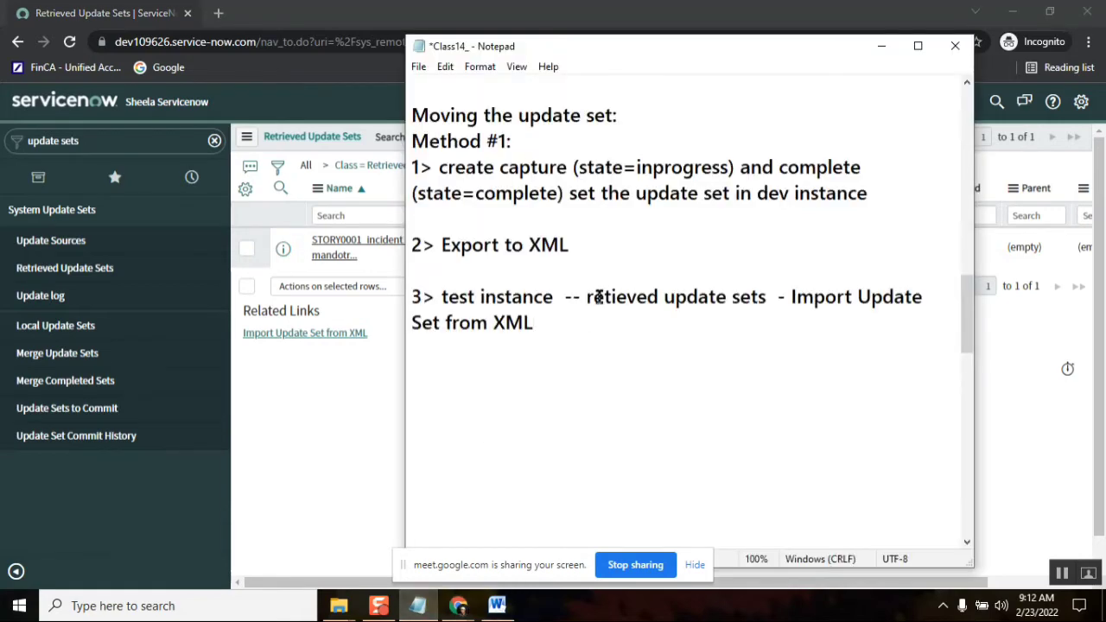
pyautogui.doubleClick(531, 167)
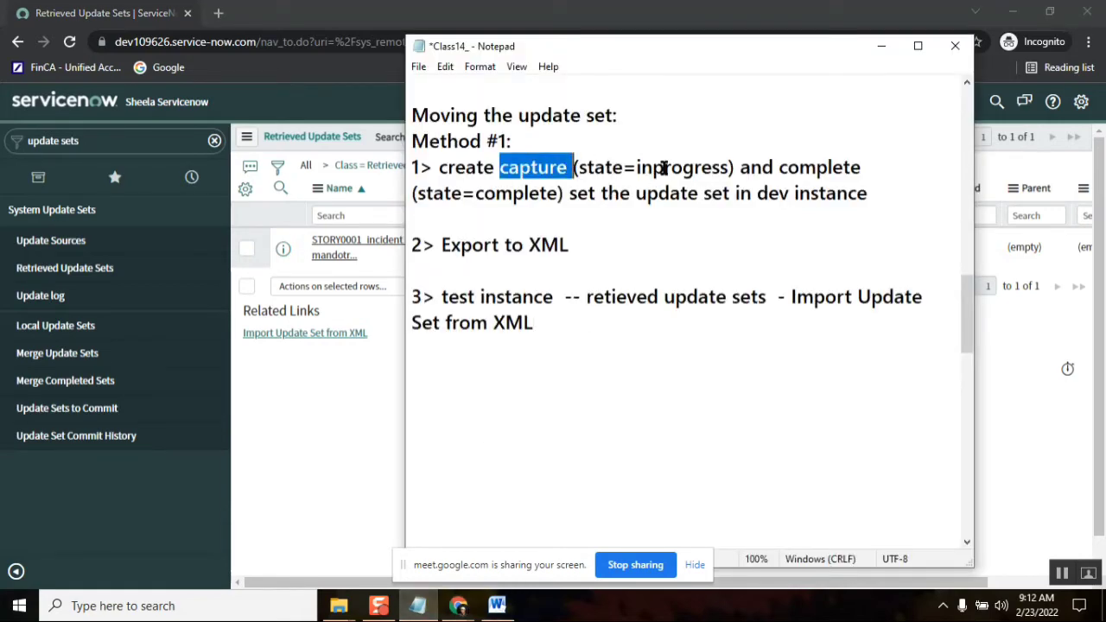
pyautogui.doubleClick(521, 192)
pyautogui.doubleClick(548, 244)
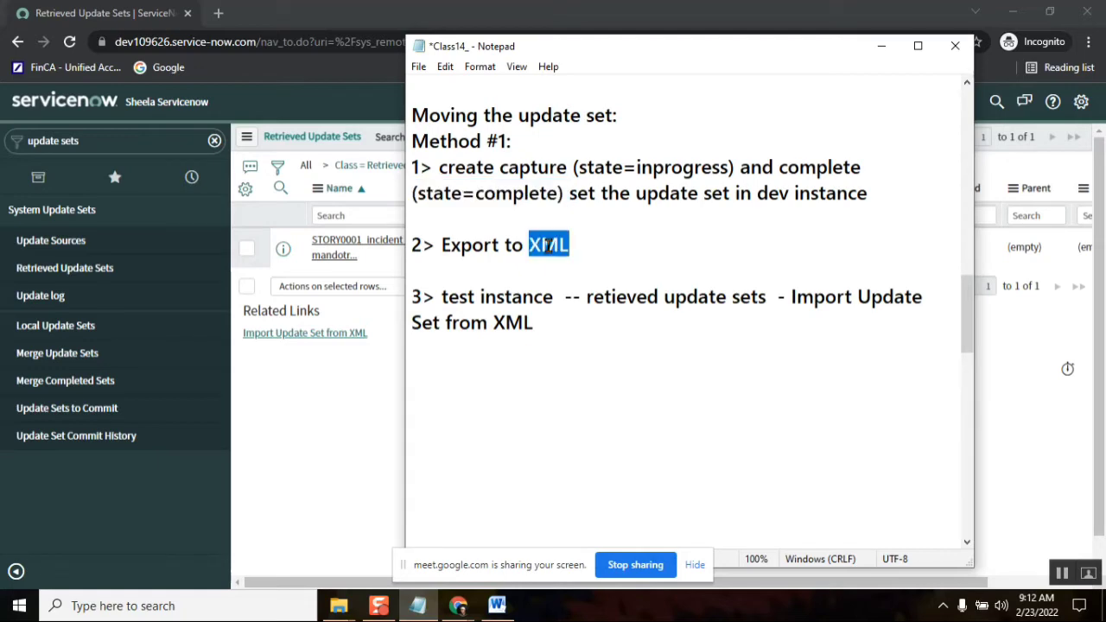
pyautogui.click(443, 296)
pyautogui.write('other/')
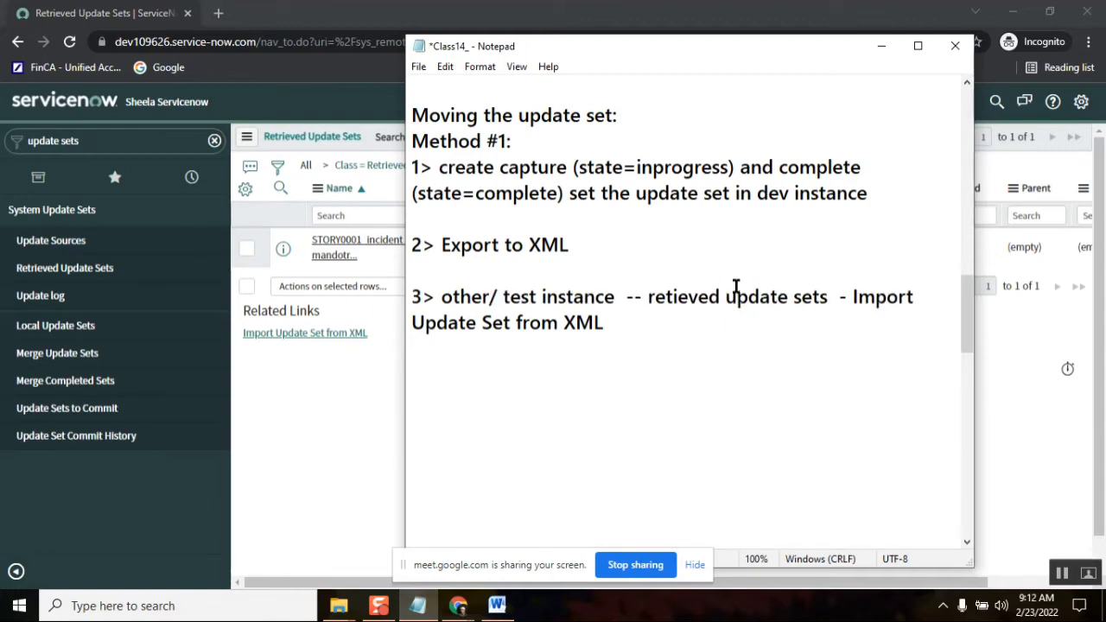
pyautogui.click(659, 297)
pyautogui.press('BackSpace')
pyautogui.write('R')
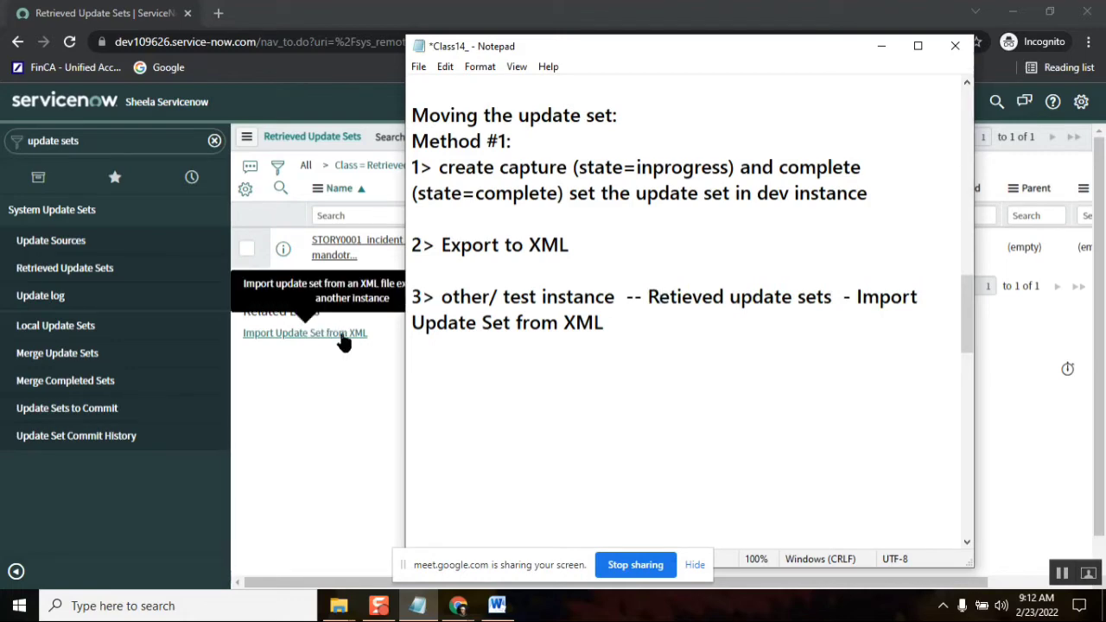
# Check the imported update set's state in the list and add the line "-Loaded" below item 3 in the notes
pyautogui.click(344, 390)
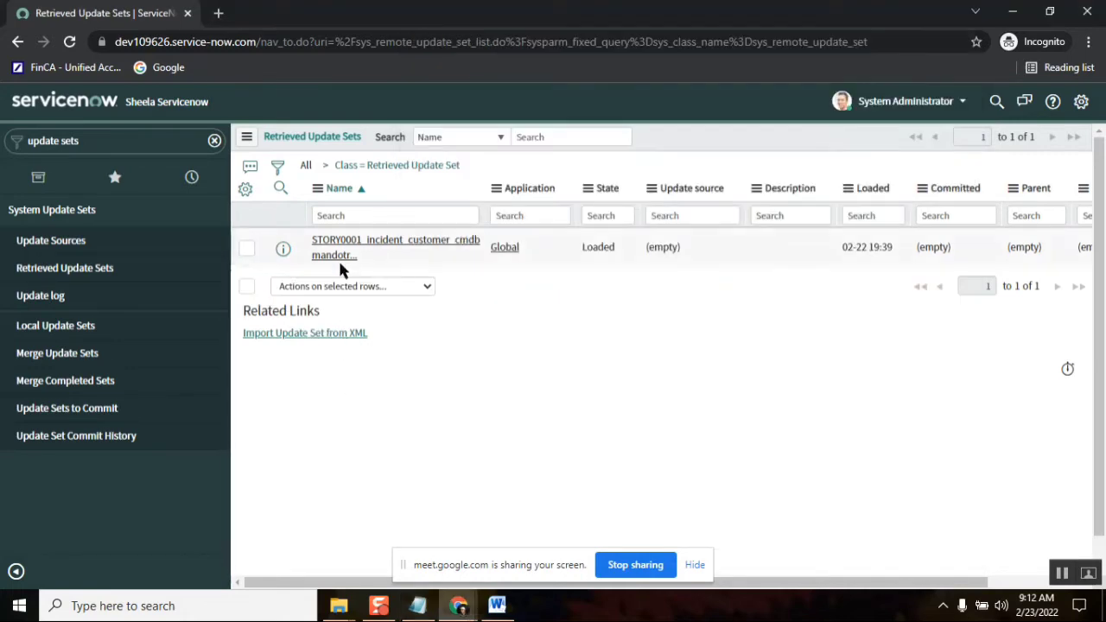
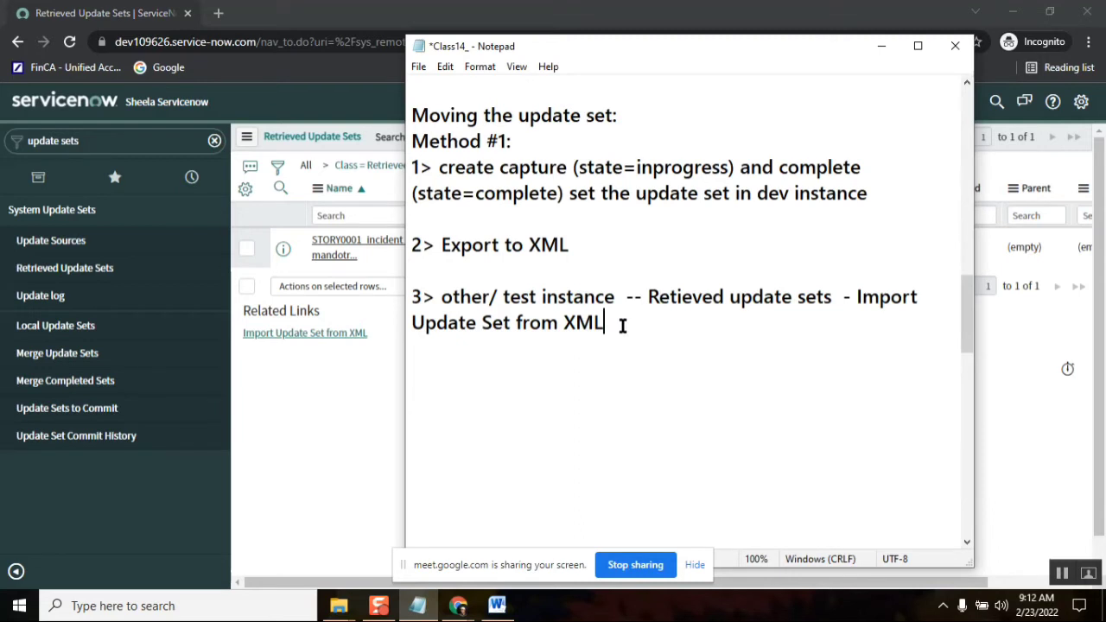
pyautogui.press('Return')
pyautogui.write('-Loaded')
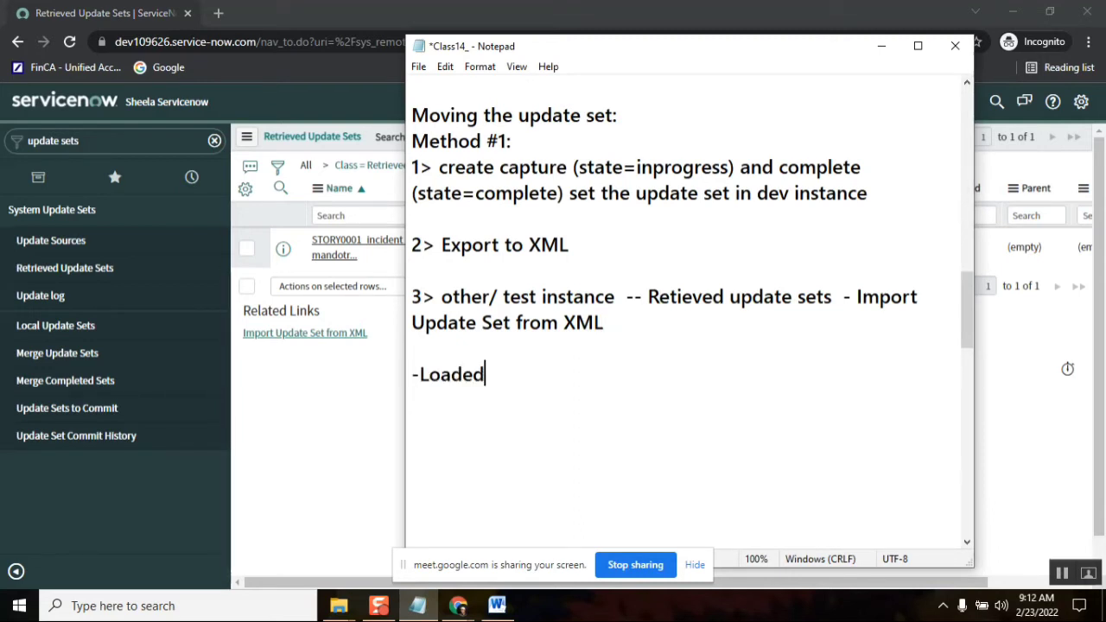
# Open the retrieved update set STORY0001_incident_customer_cmdb mandotry_v1.10, review its customer updates and state, and run its preview
pyautogui.click(357, 395)
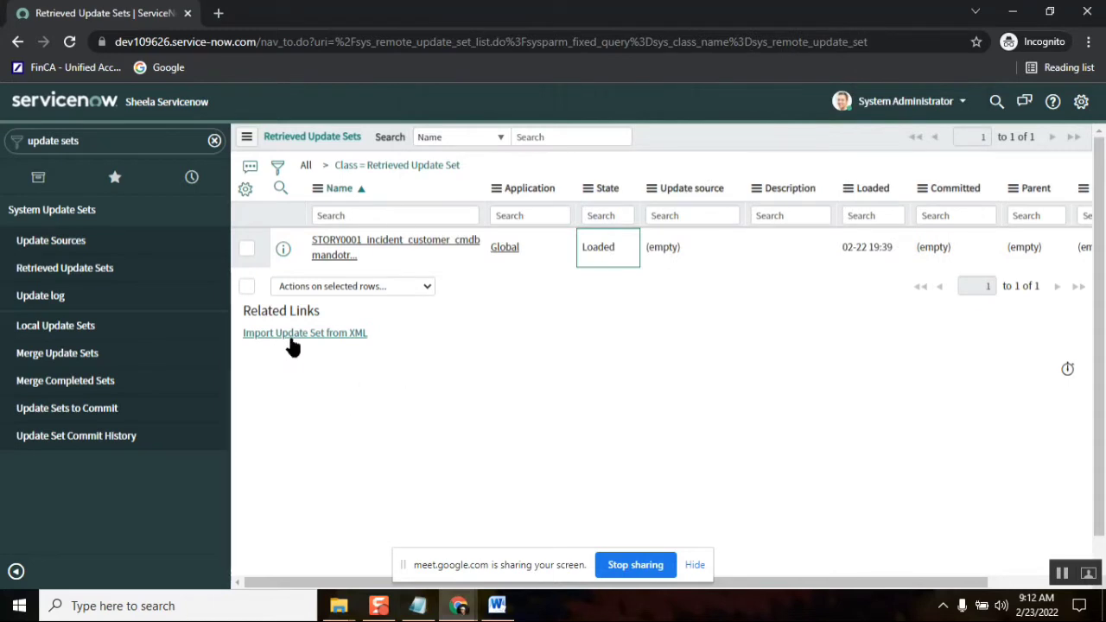
pyautogui.click(373, 250)
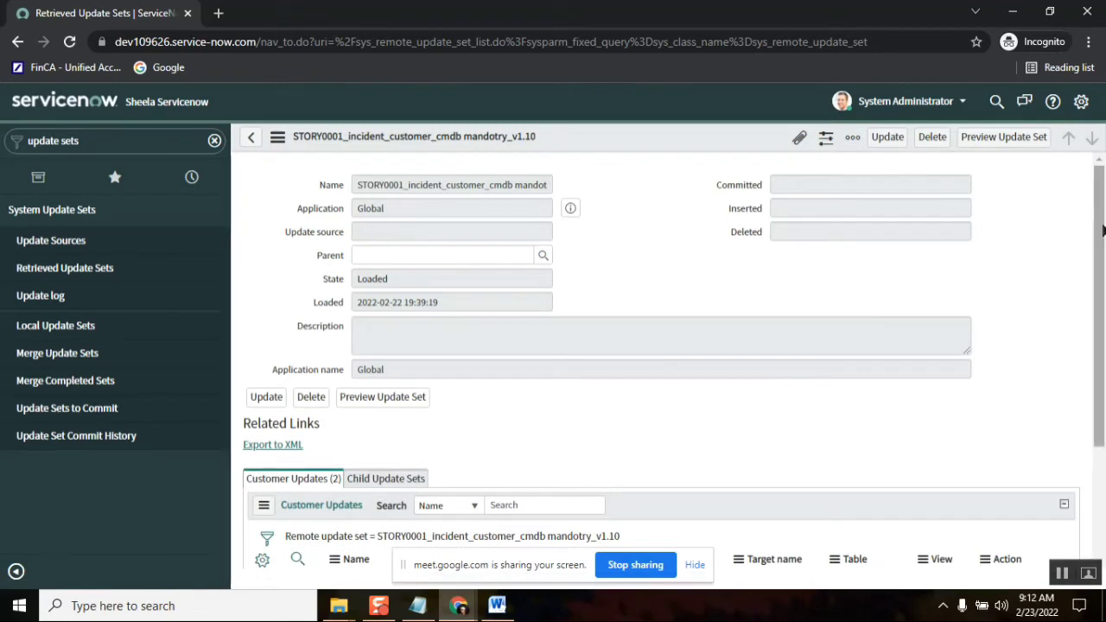
pyautogui.scroll(-3, 1104, 270)
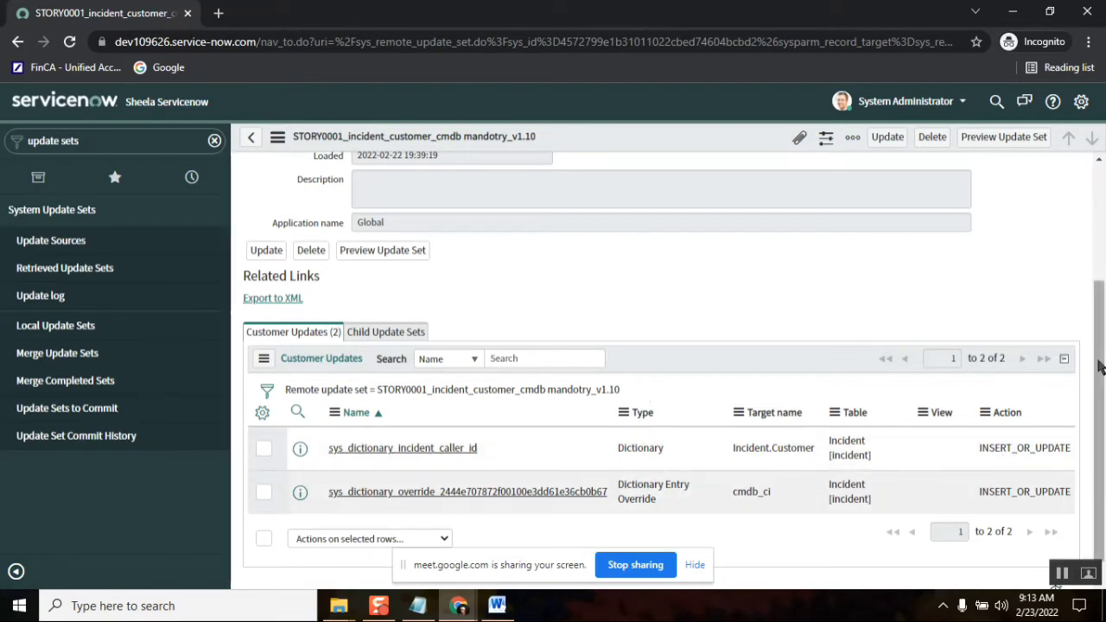
pyautogui.scroll(1, 1100, 260)
pyautogui.scroll(2, 1101, 240)
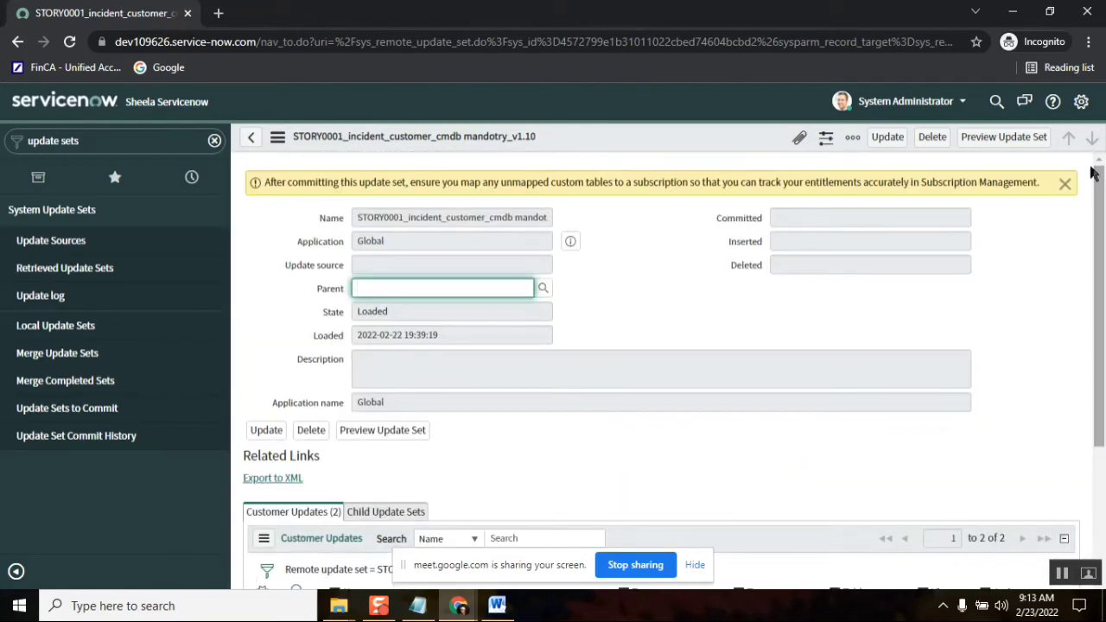
pyautogui.click(381, 313)
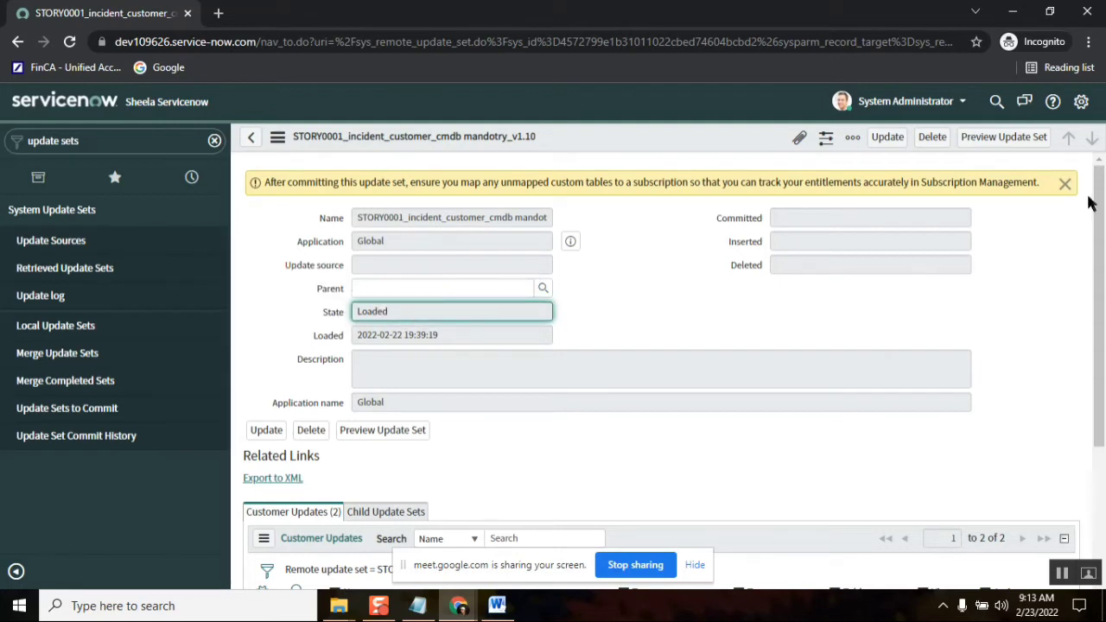
pyautogui.click(1065, 184)
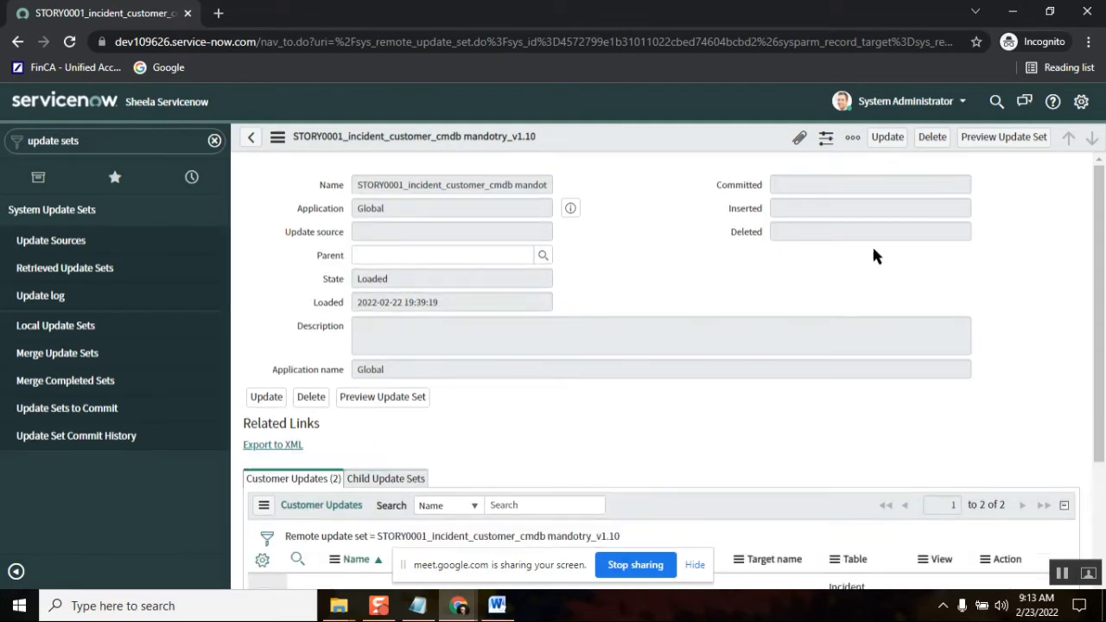
pyautogui.click(1013, 143)
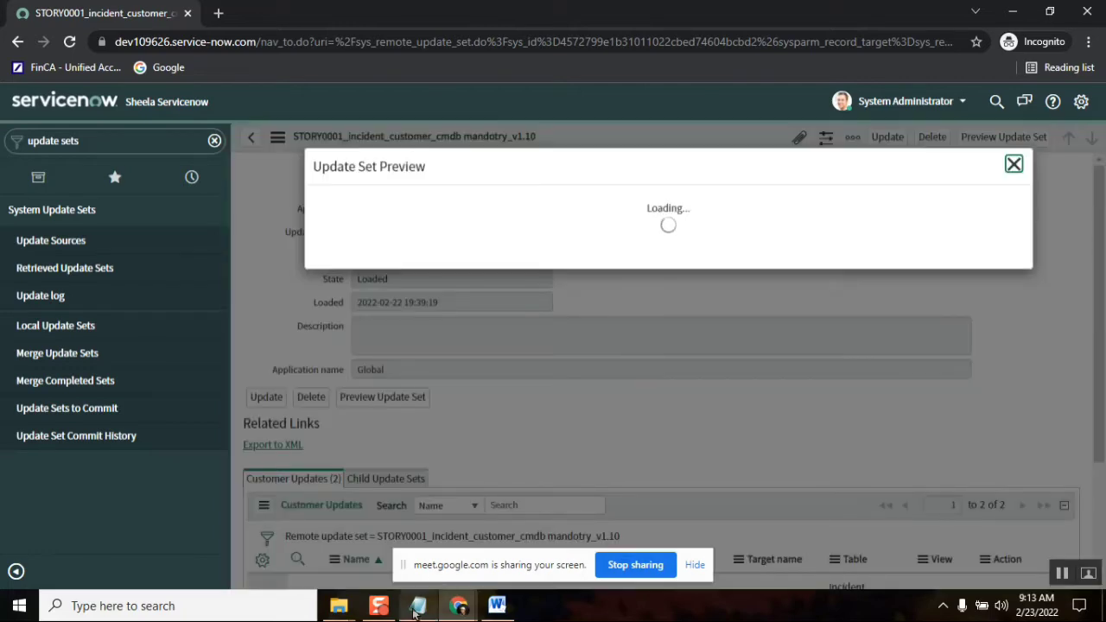
# Switch to the Notepad notes and extend the "-Loaded" line with " - Preview update sets -"
pyautogui.moveTo(417, 610)
pyautogui.click(437, 529)
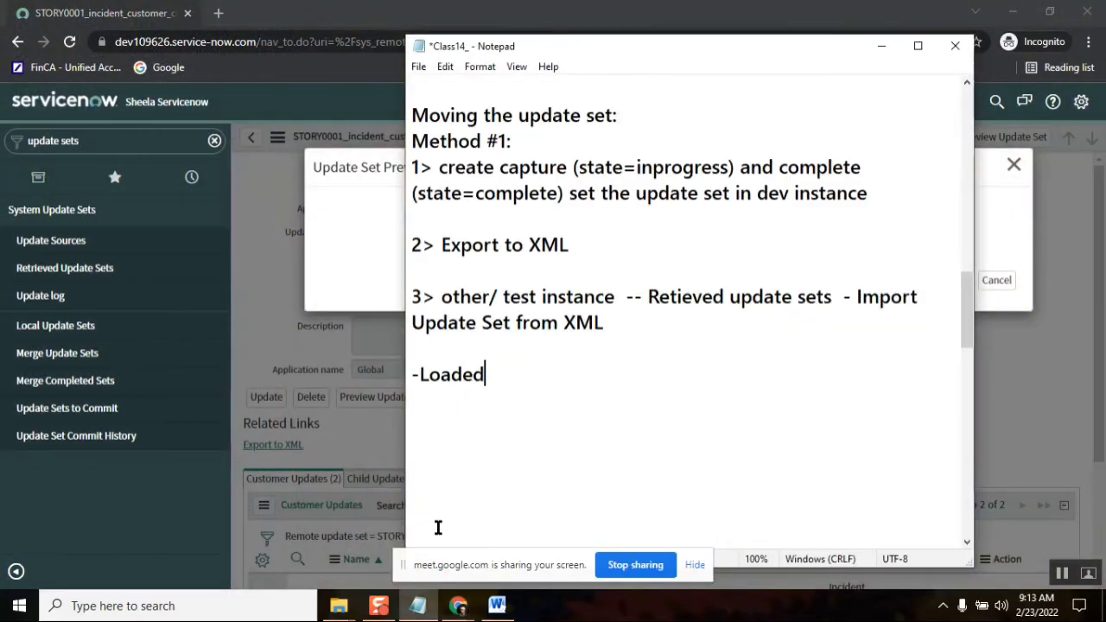
pyautogui.write('- ')
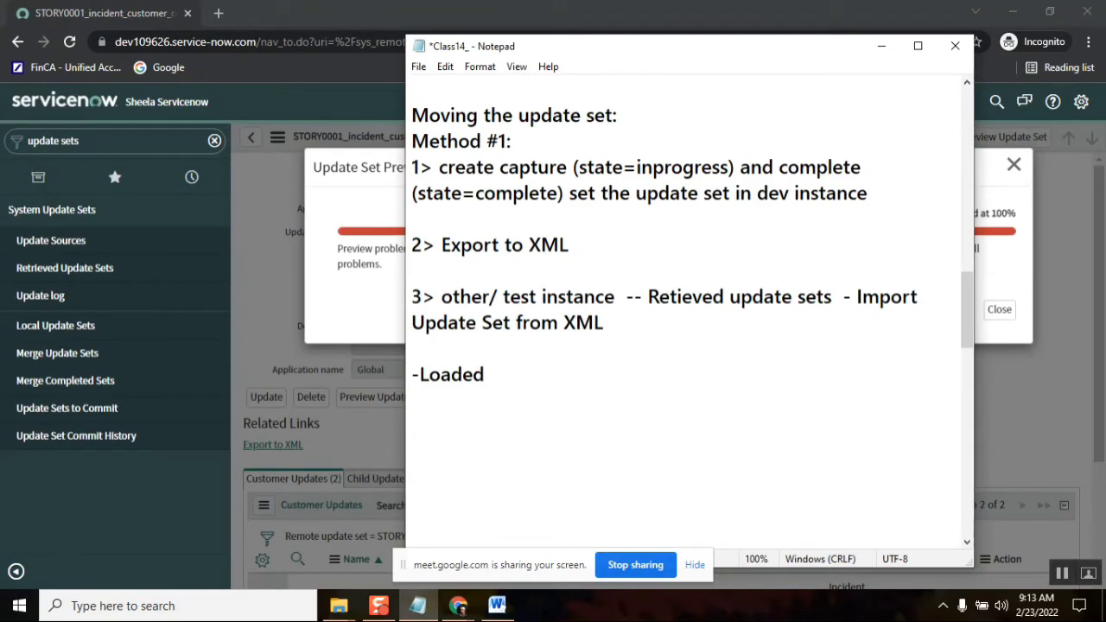
pyautogui.write('Preview')
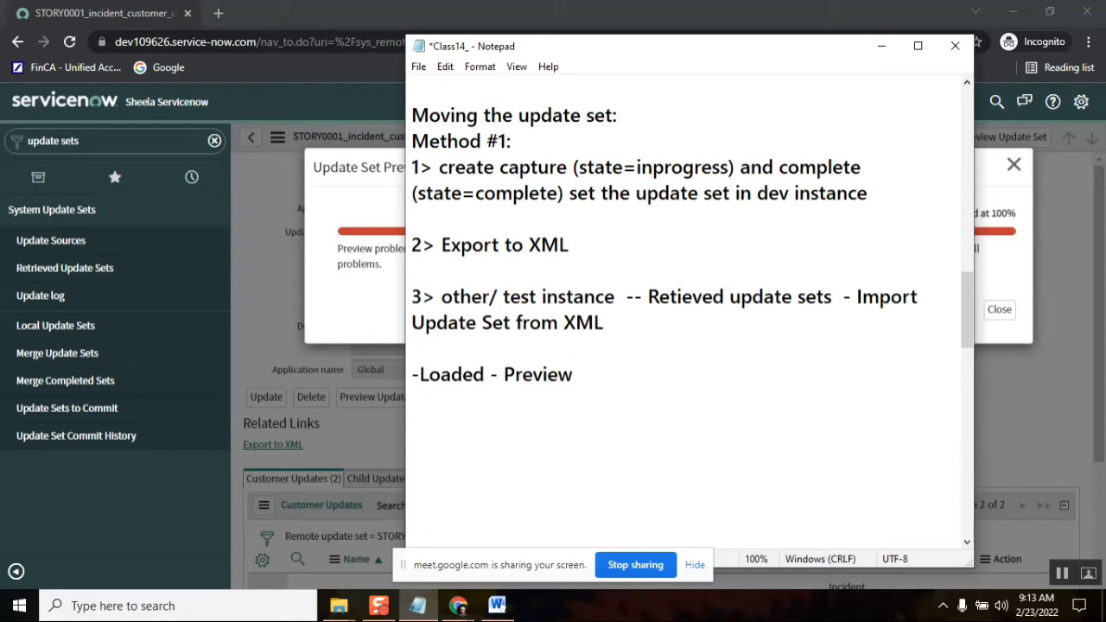
pyautogui.write('update s')
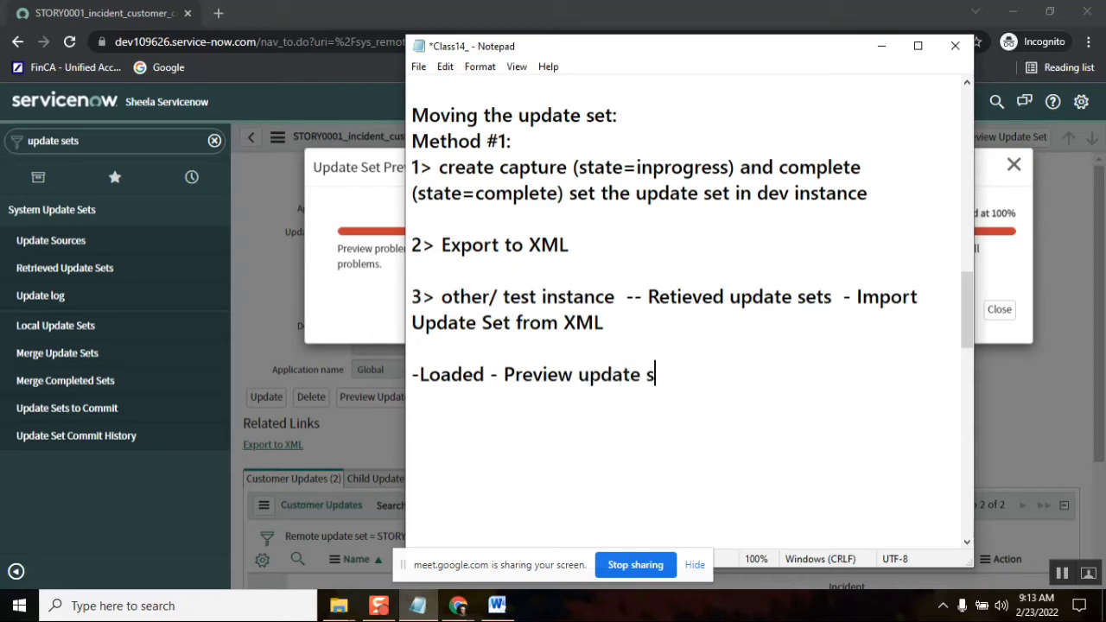
pyautogui.write('ets -')
# Return to ServiceNow, close the preview result and error message, and examine the remote update listed under the update set preview problems
pyautogui.click(348, 292)
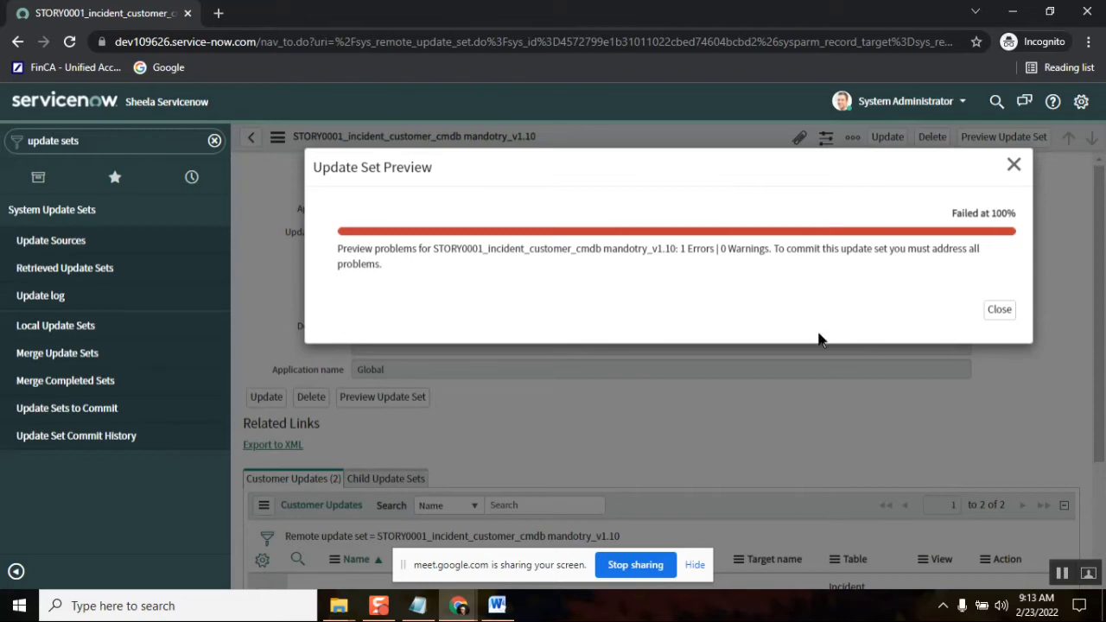
pyautogui.click(995, 309)
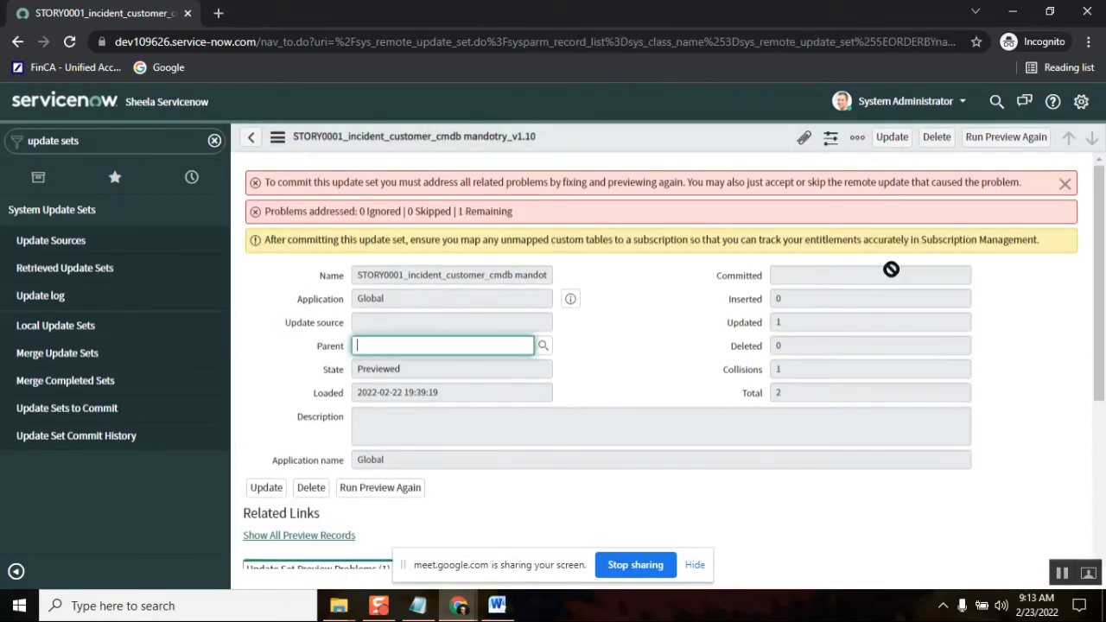
pyautogui.click(1065, 184)
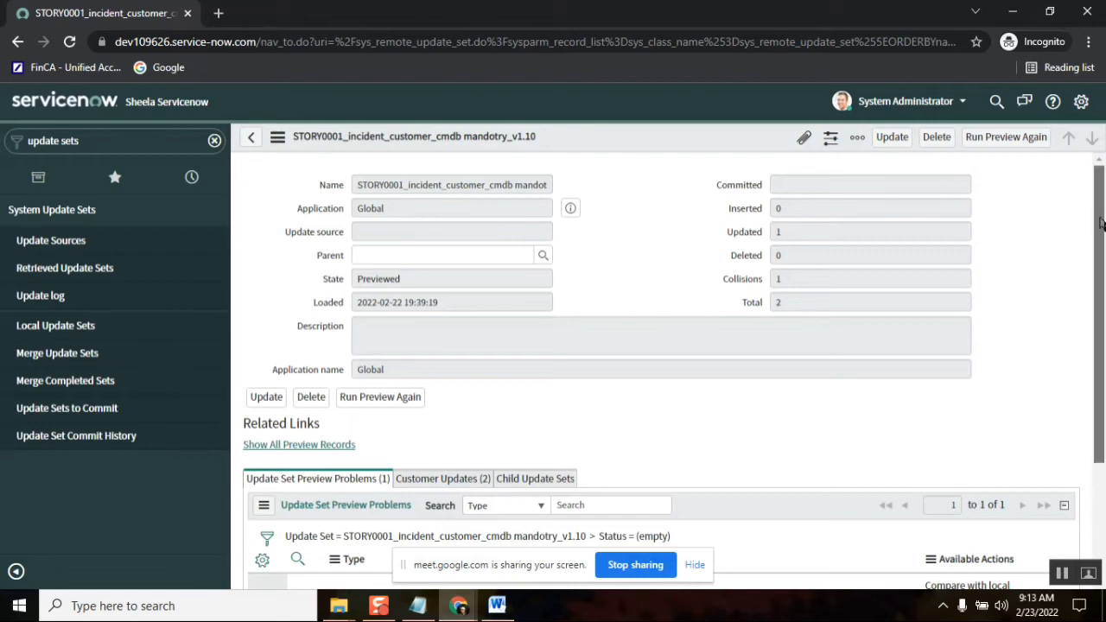
pyautogui.scroll(-2, 559, 347)
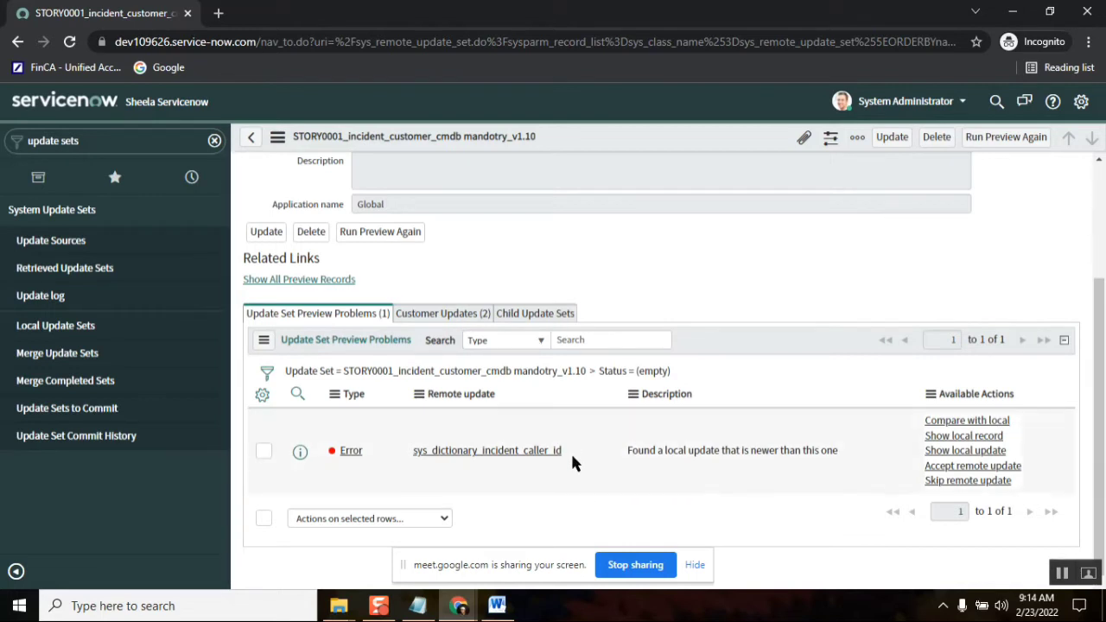
pyautogui.moveTo(565, 458); pyautogui.dragTo(414, 459)
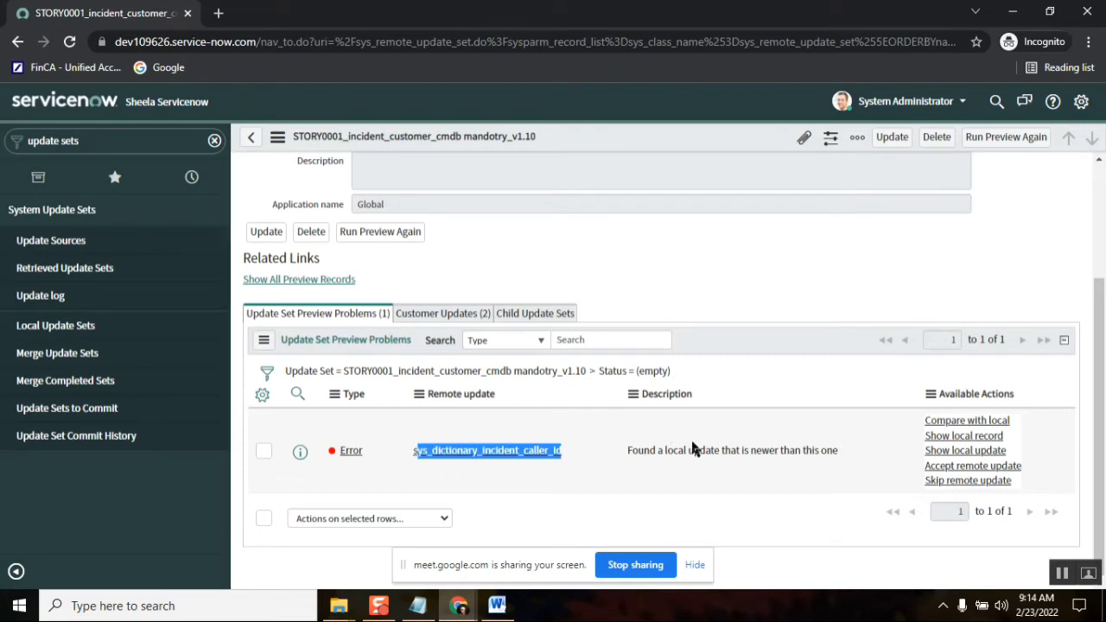
pyautogui.click(843, 454)
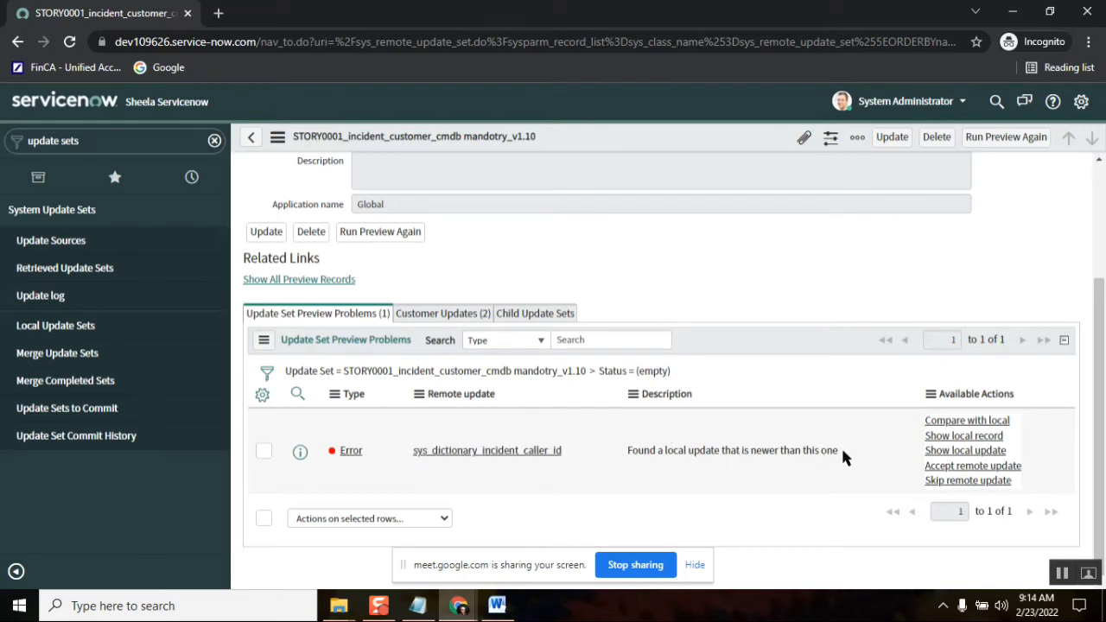
# Copy the preview problem's description into the notes as a new line reading "errror: Found a local update that is newer than this one"
pyautogui.moveTo(841, 446); pyautogui.dragTo(626, 452)
pyautogui.hotkey('ctrl', 'c')
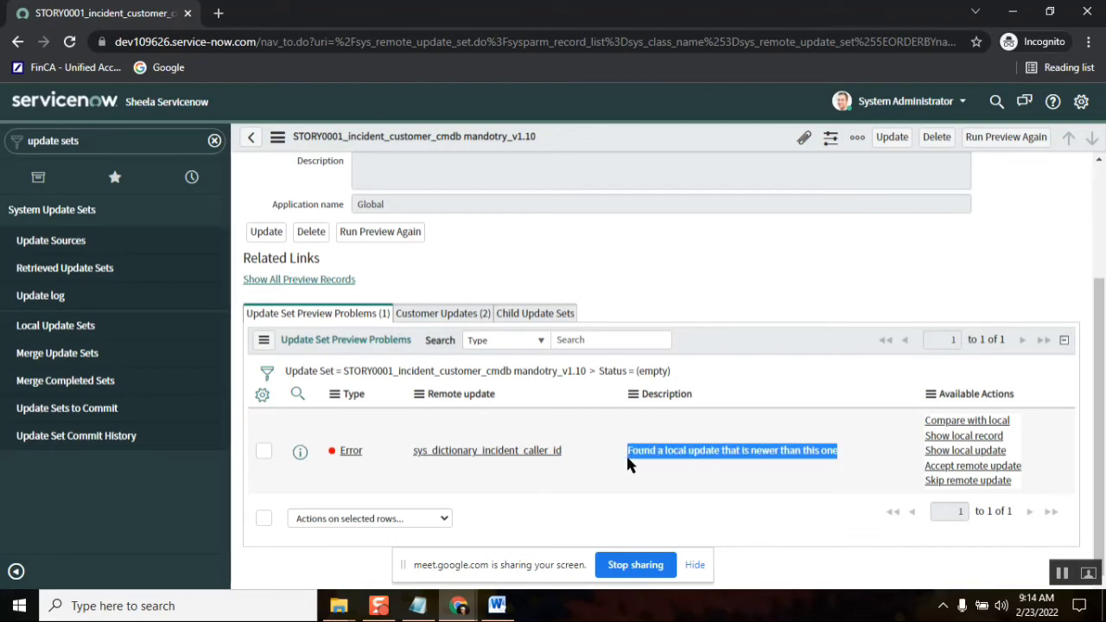
pyautogui.click(417, 605)
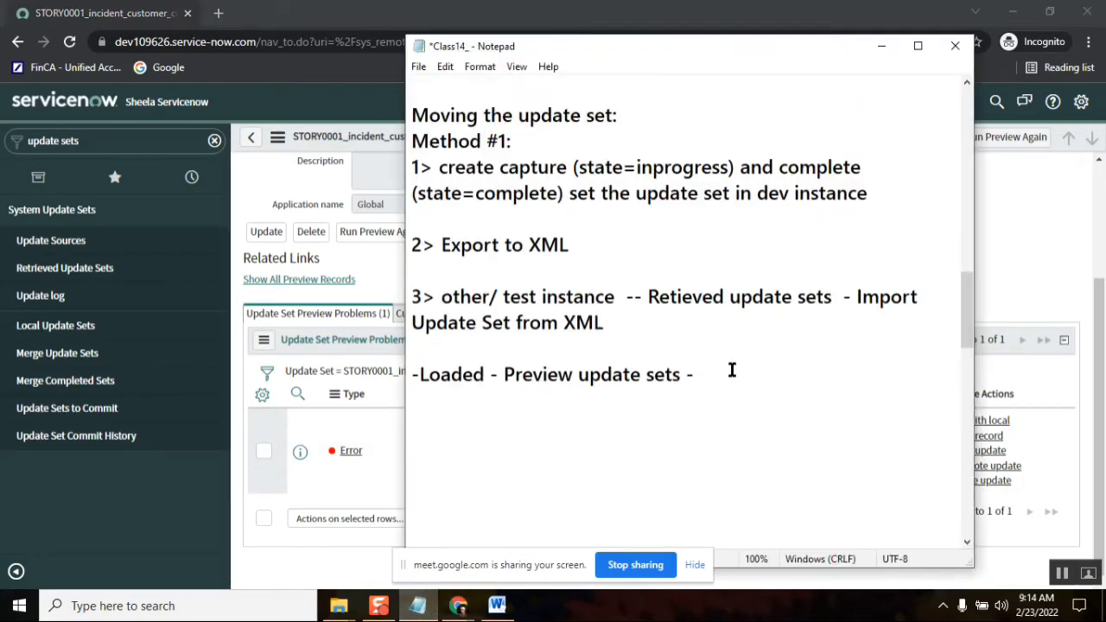
pyautogui.press('Return')
pyautogui.press('Return')
pyautogui.write('errror')
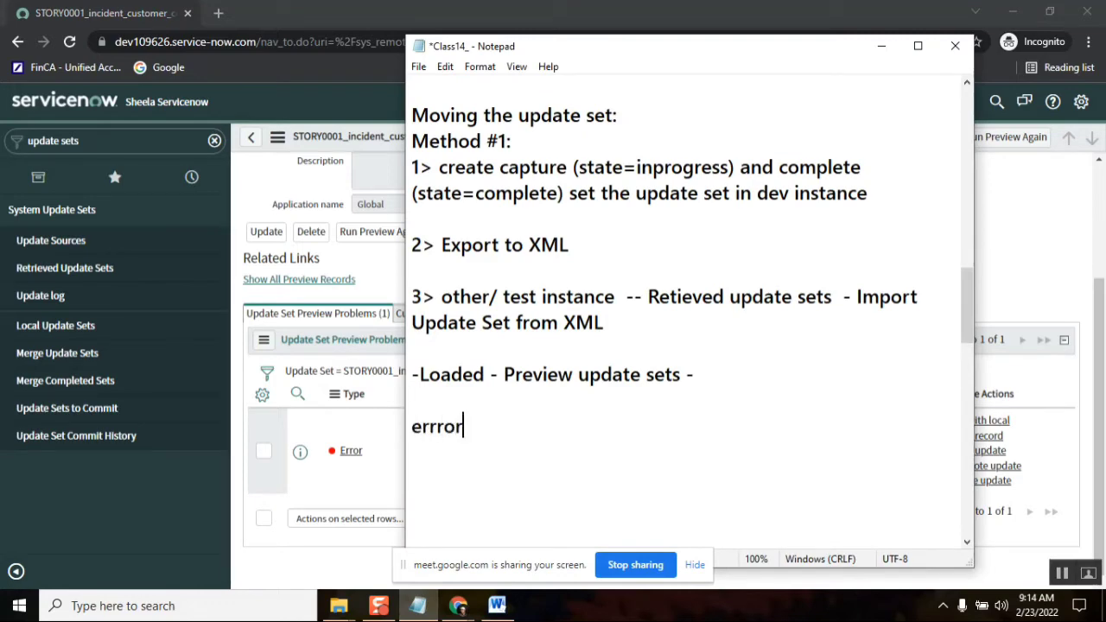
pyautogui.write(':')
pyautogui.hotkey('ctrl', 'v')
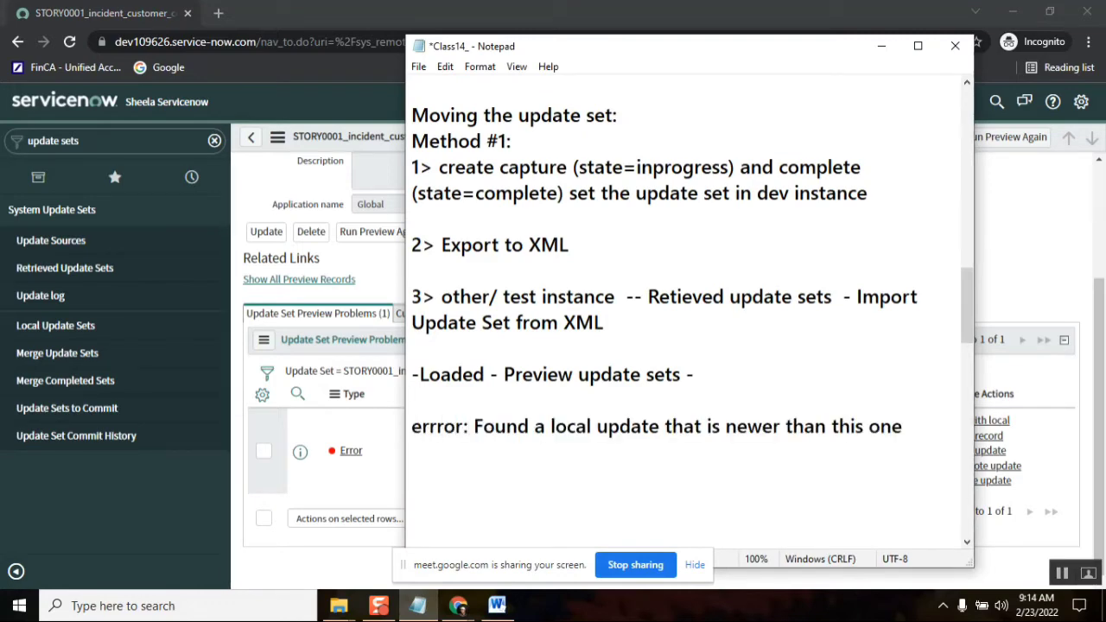
# Back in ServiceNow, open the local comparison for sys_dictionary_incident_caller_id and check the local and remote columns and their Action values
pyautogui.click(1042, 240)
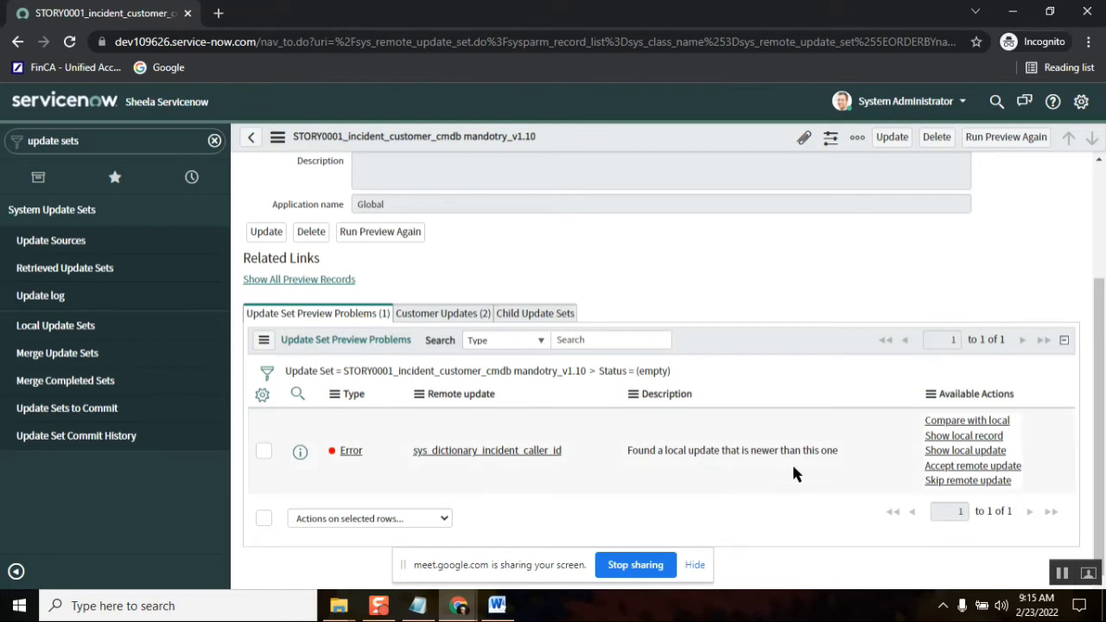
pyautogui.moveTo(794, 450); pyautogui.dragTo(754, 445)
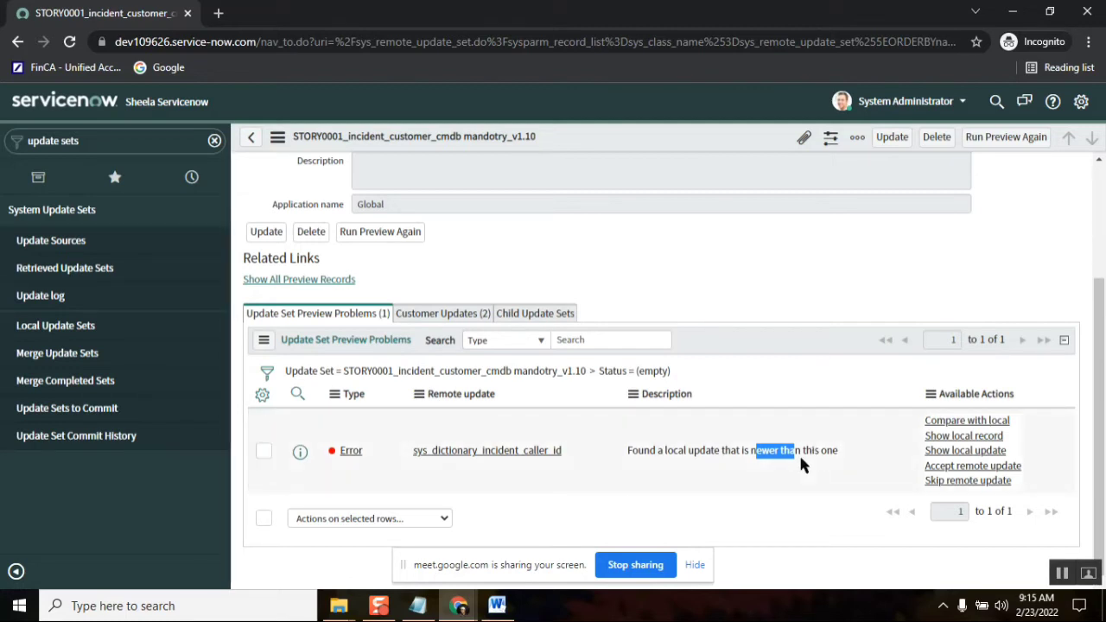
pyautogui.click(980, 424)
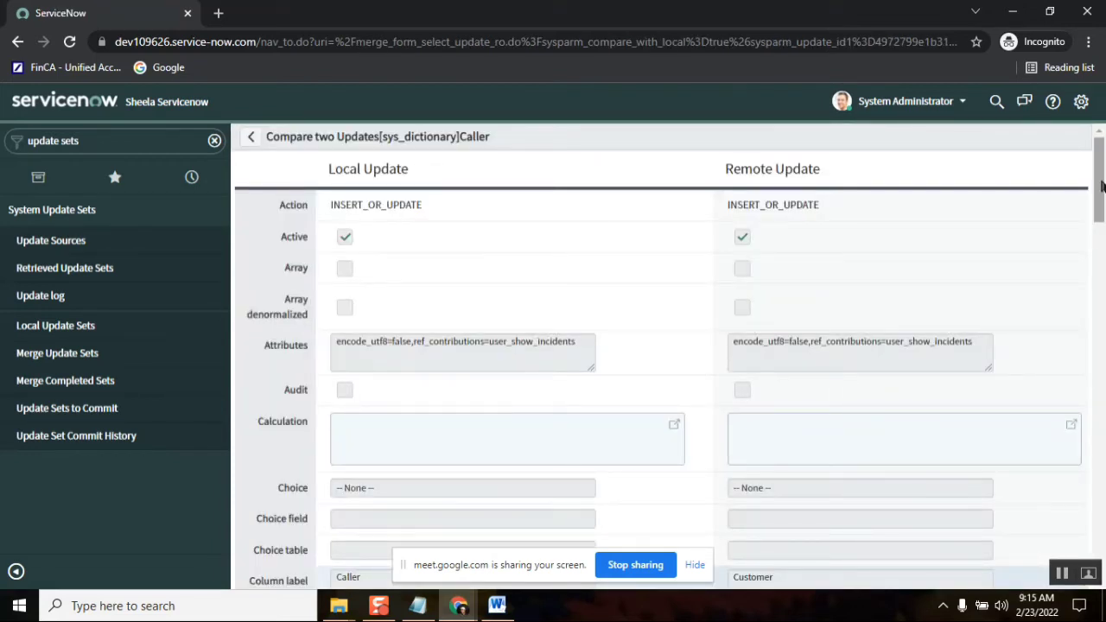
pyautogui.moveTo(409, 169); pyautogui.dragTo(328, 194)
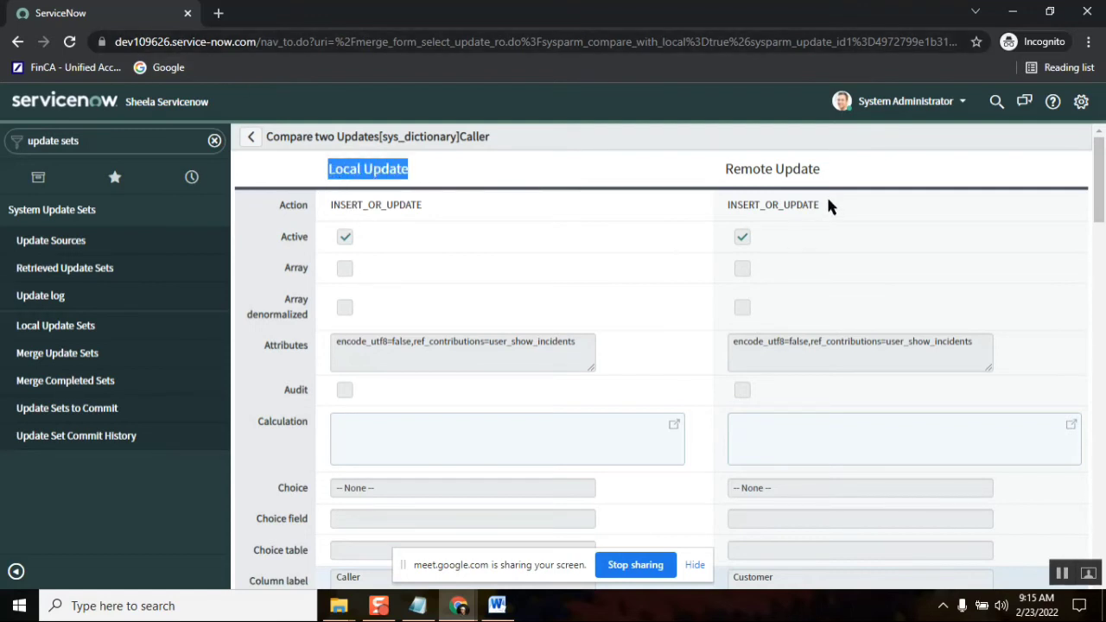
pyautogui.moveTo(823, 162); pyautogui.dragTo(726, 171)
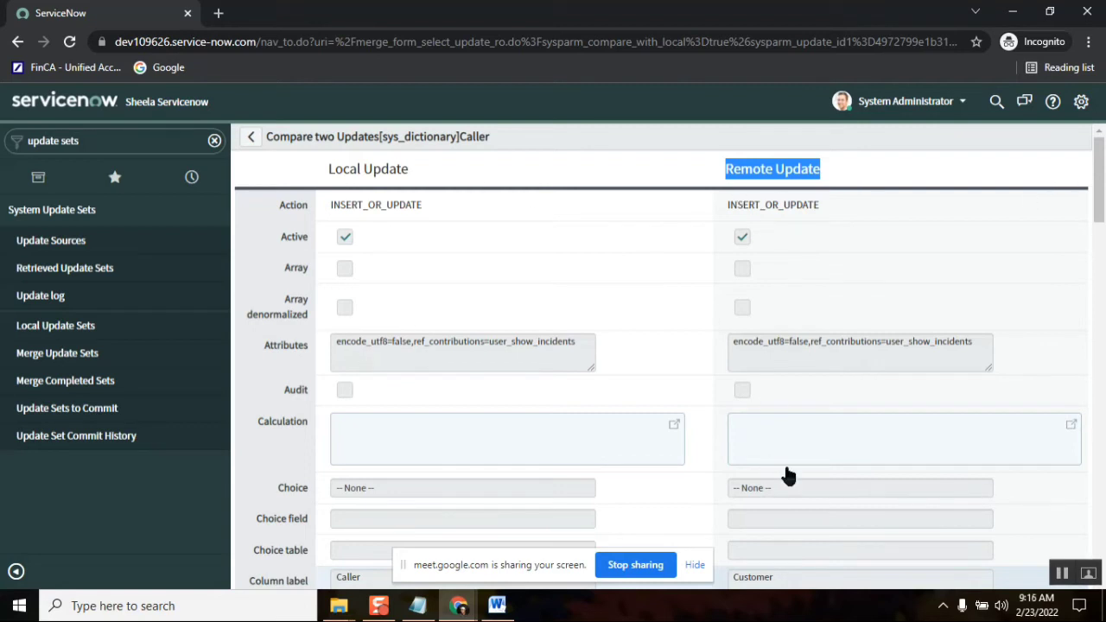
pyautogui.click(423, 212)
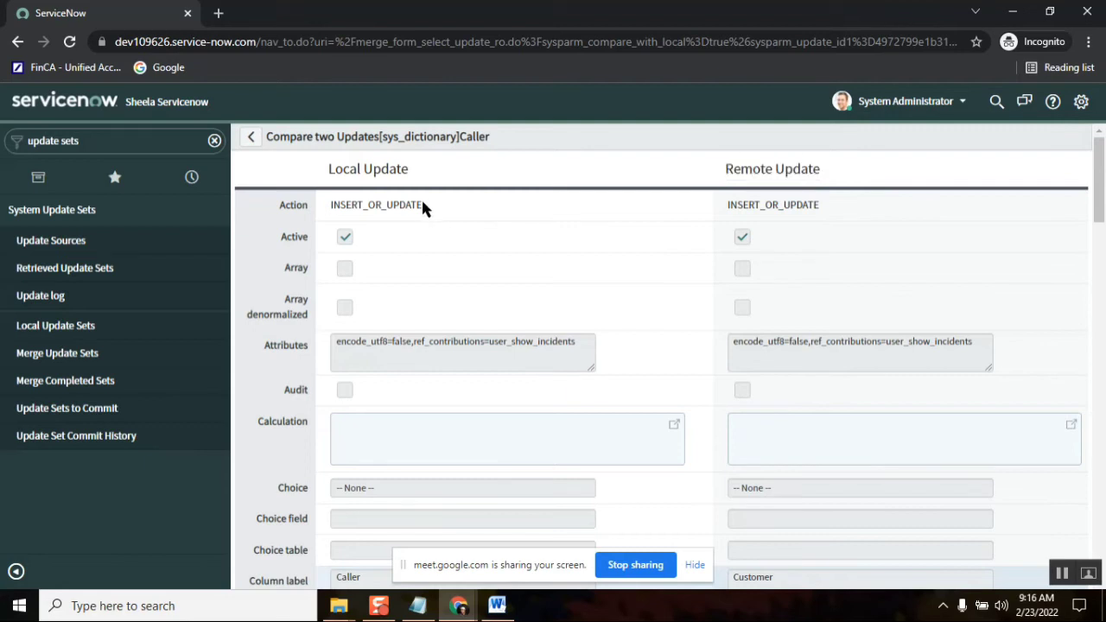
pyautogui.doubleClick(423, 206)
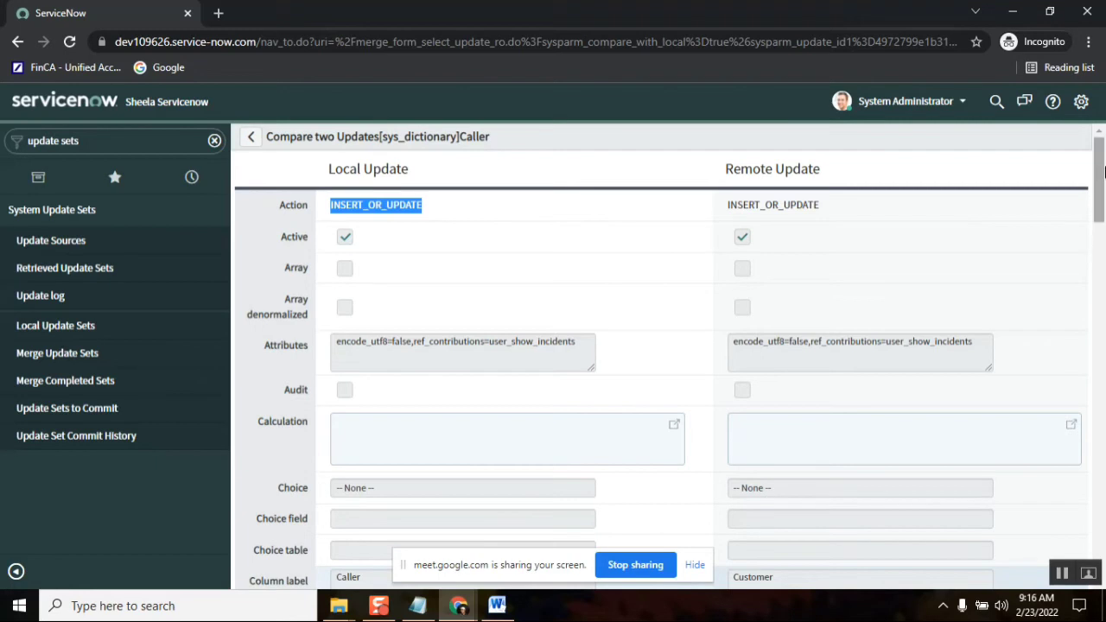
# Examine the field differences between the local and remote updates through the whole comparison, including the Reference qual field
pyautogui.moveTo(1103, 170); pyautogui.dragTo(1103, 343)
pyautogui.moveTo(1104, 369); pyautogui.dragTo(1098, 161)
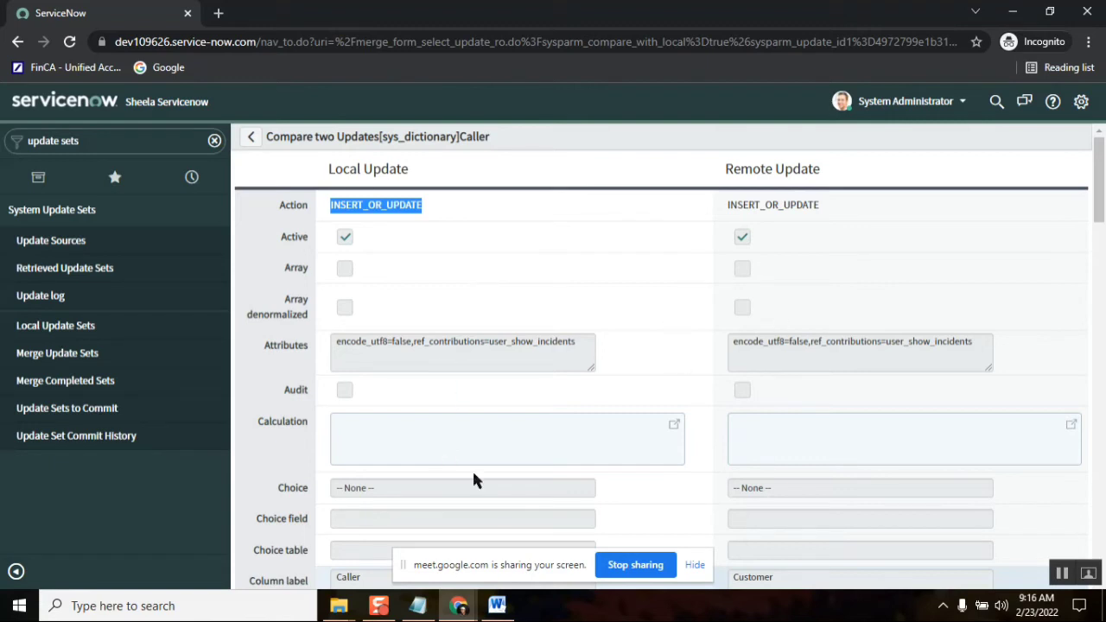
pyautogui.moveTo(1099, 183); pyautogui.dragTo(1087, 138)
pyautogui.moveTo(328, 175); pyautogui.dragTo(418, 173)
pyautogui.moveTo(832, 169); pyautogui.dragTo(728, 174)
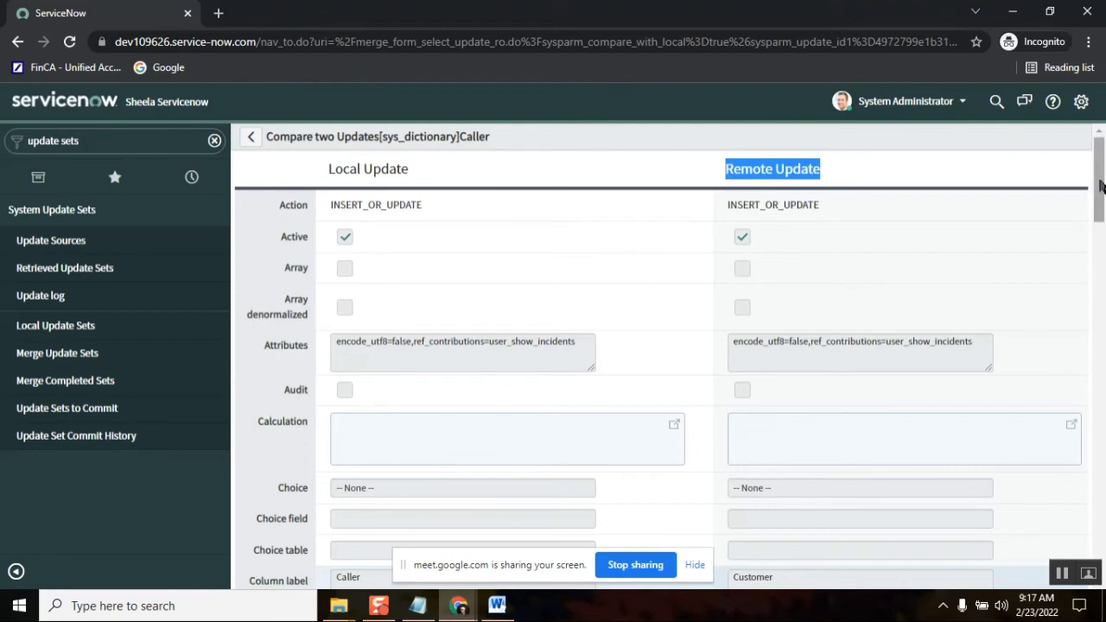
pyautogui.moveTo(1099, 182); pyautogui.dragTo(1104, 479)
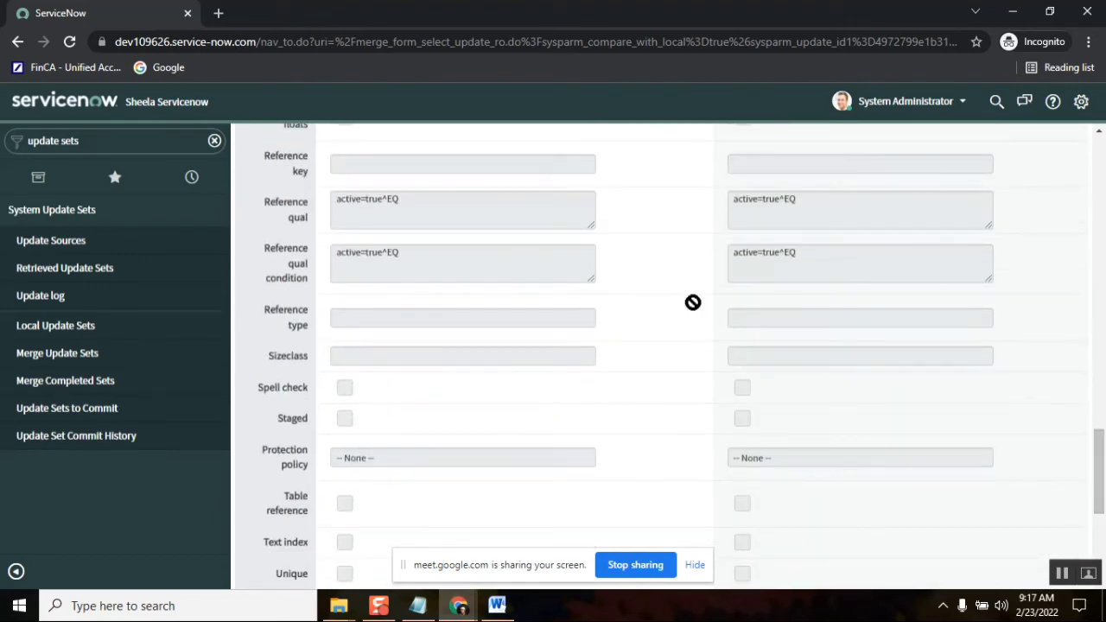
pyautogui.moveTo(408, 202); pyautogui.dragTo(319, 195)
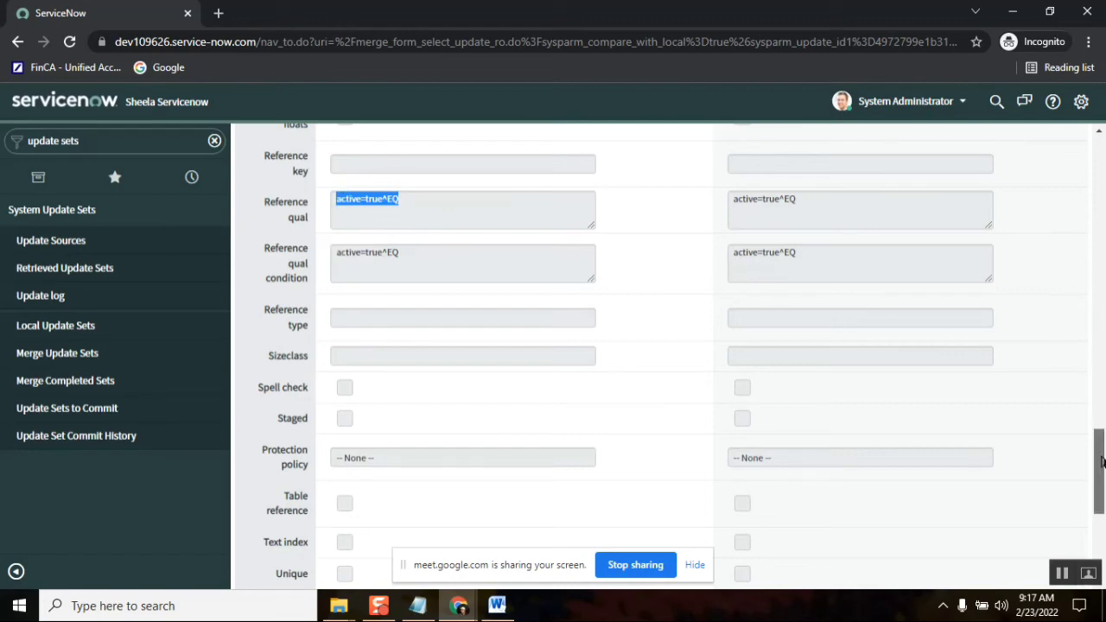
pyautogui.moveTo(1102, 421); pyautogui.dragTo(1104, 141)
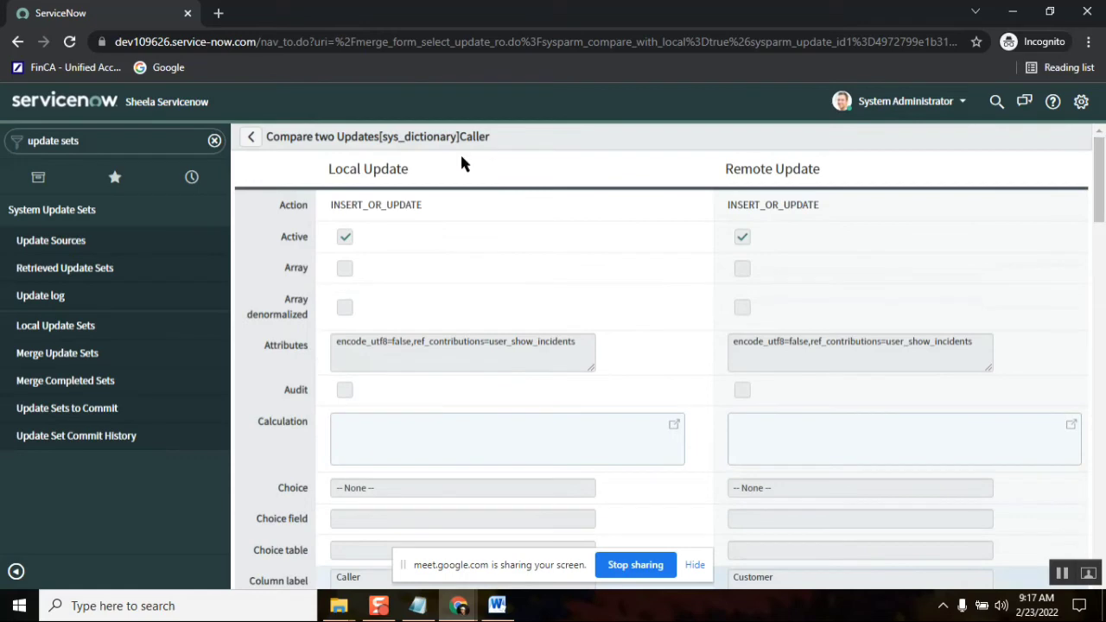
# Go back to the retrieved update set, dismiss its error message, and review the preview problem with its available actions
pyautogui.click(251, 140)
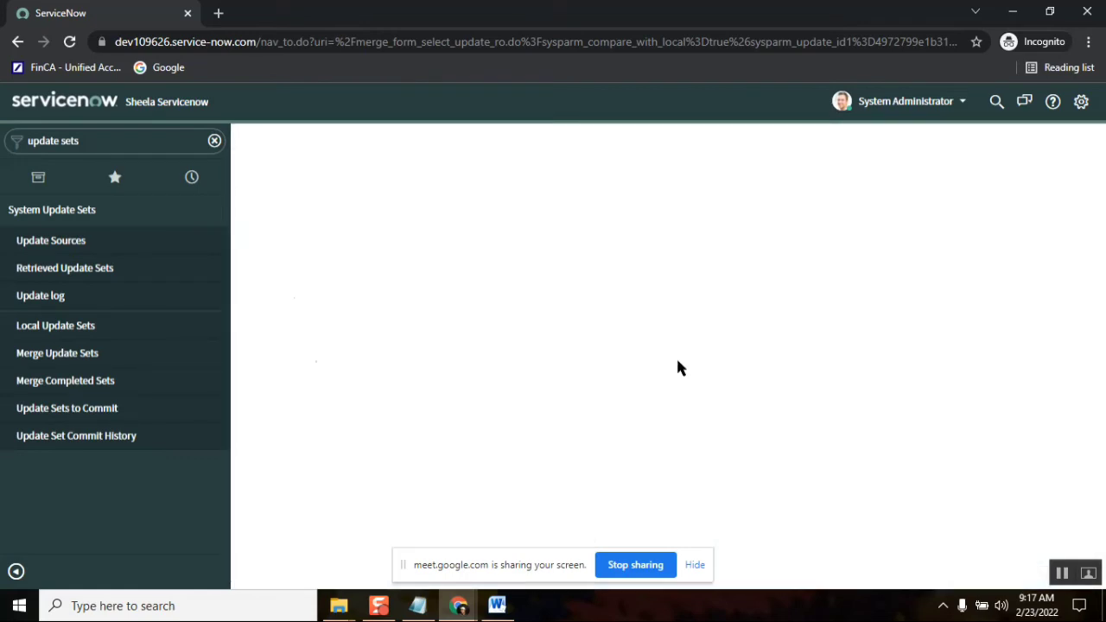
pyautogui.click(1065, 184)
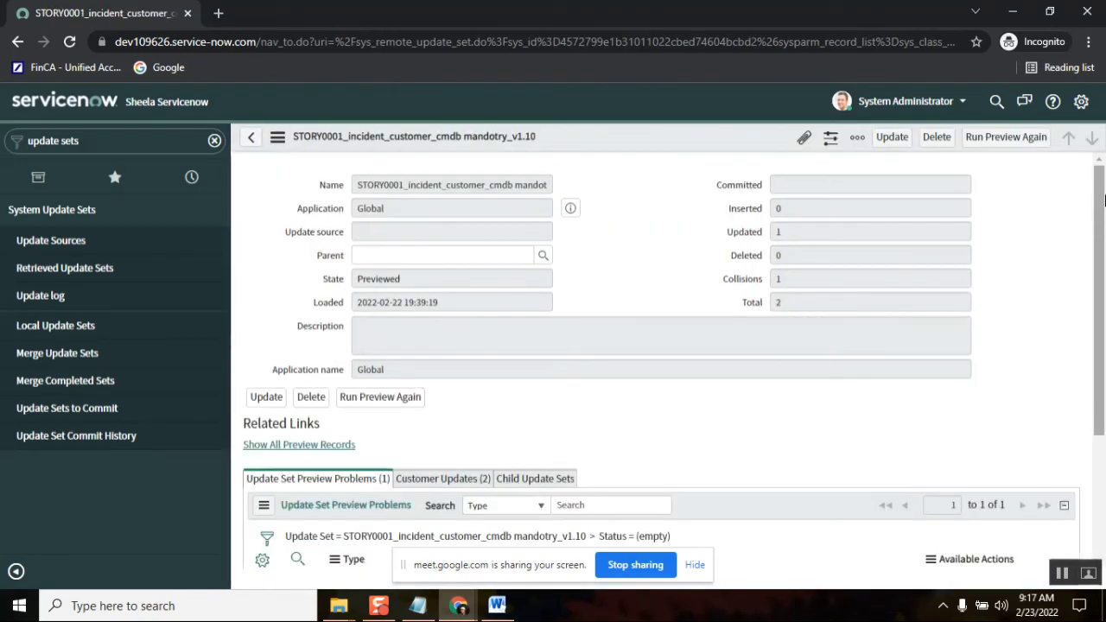
pyautogui.scroll(-3, 1104, 381)
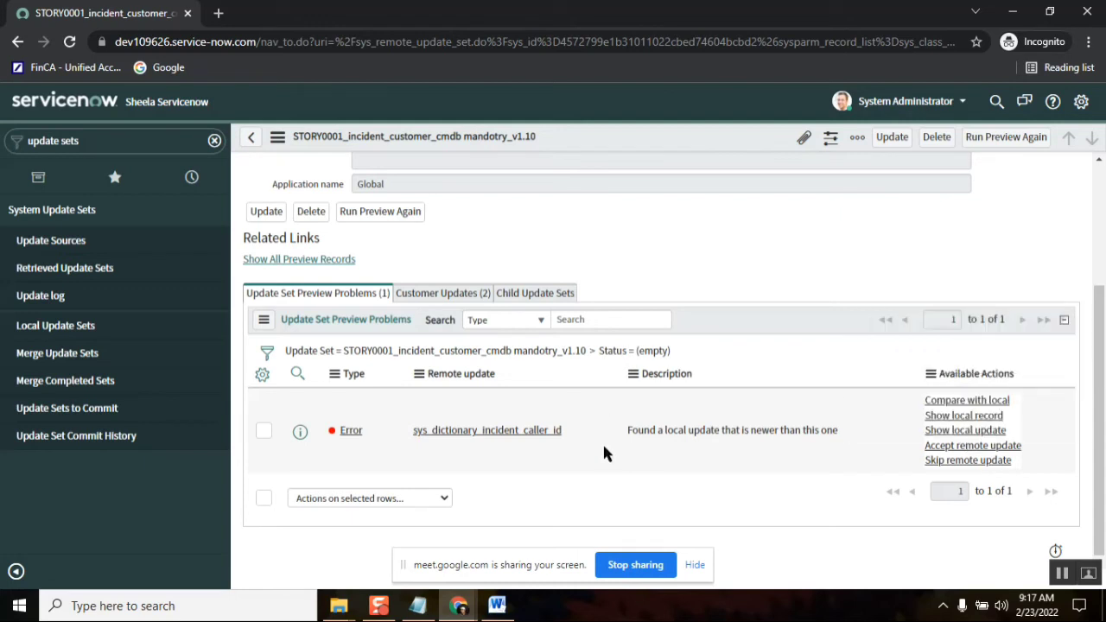
pyautogui.moveTo(859, 430); pyautogui.dragTo(314, 438)
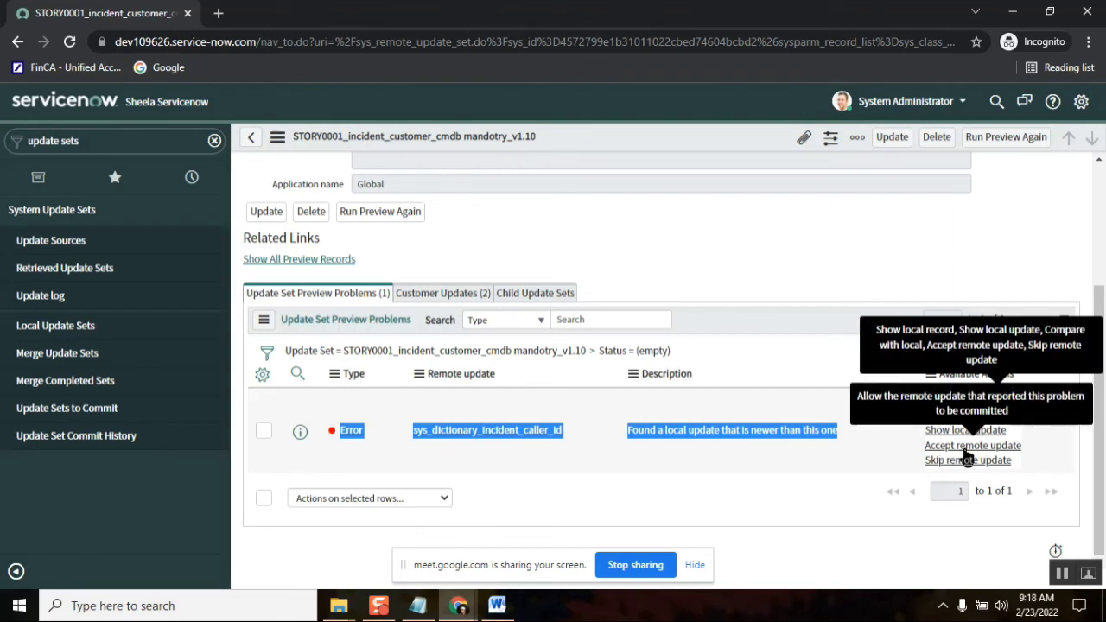
# Check the error line in the notes, then accept the remote update for the sys_dictionary_incident_caller_id preview problem
pyautogui.moveTo(418, 605)
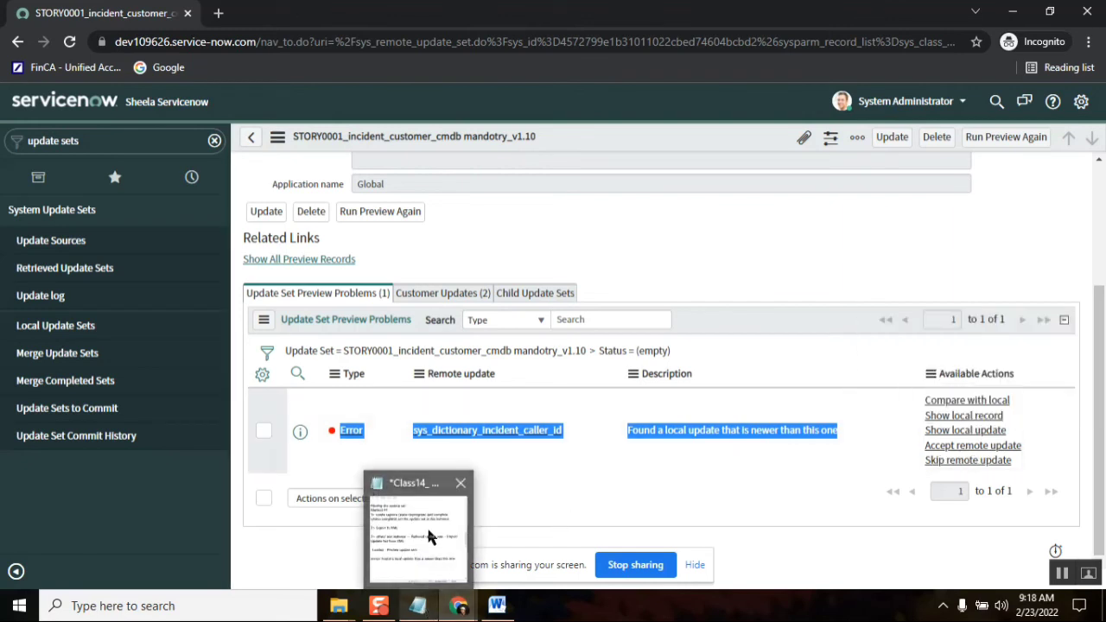
pyautogui.click(429, 537)
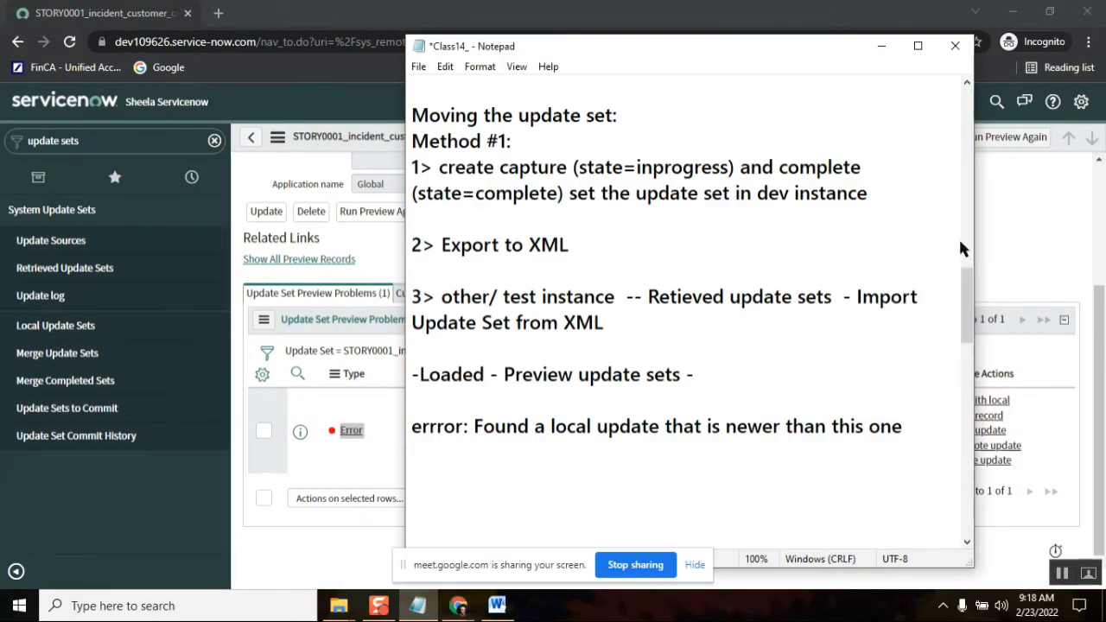
pyautogui.click(1021, 212)
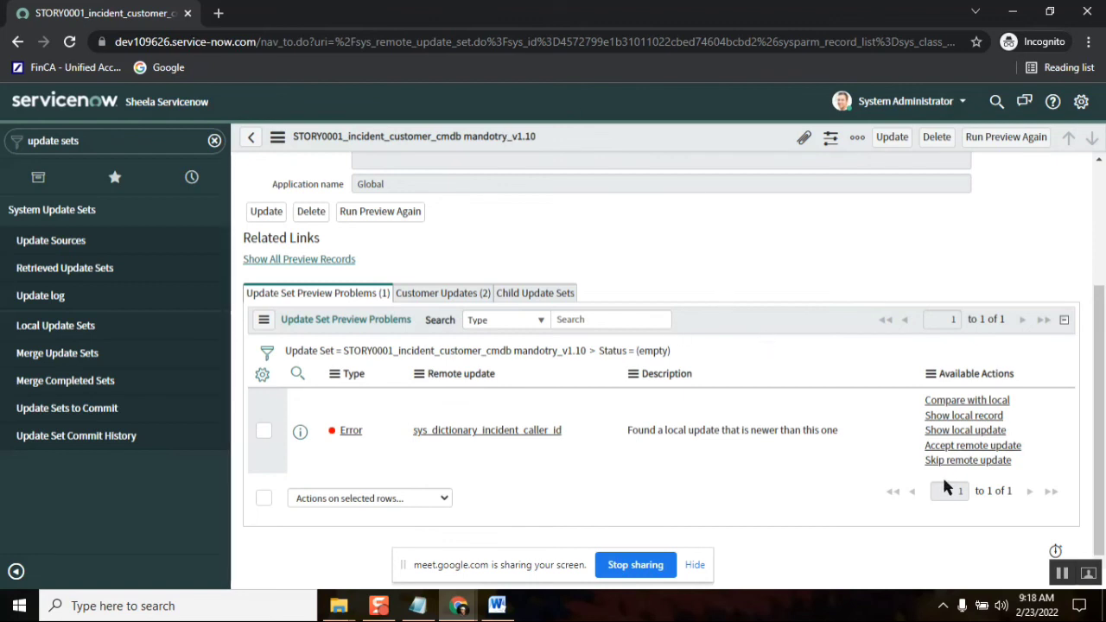
pyautogui.moveTo(840, 430); pyautogui.dragTo(629, 431)
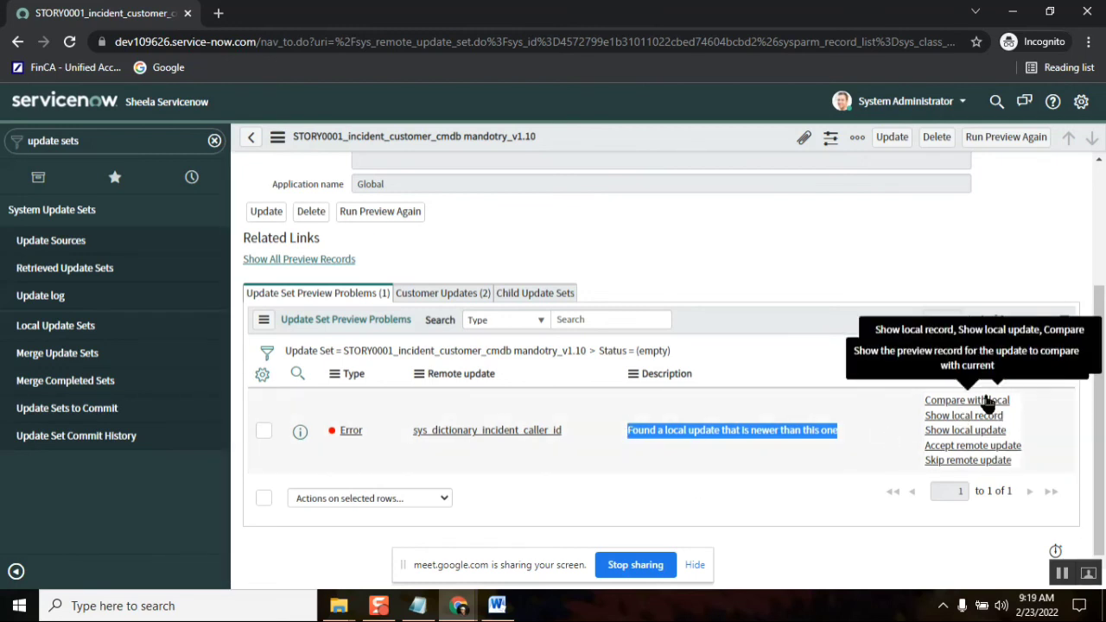
pyautogui.click(1013, 446)
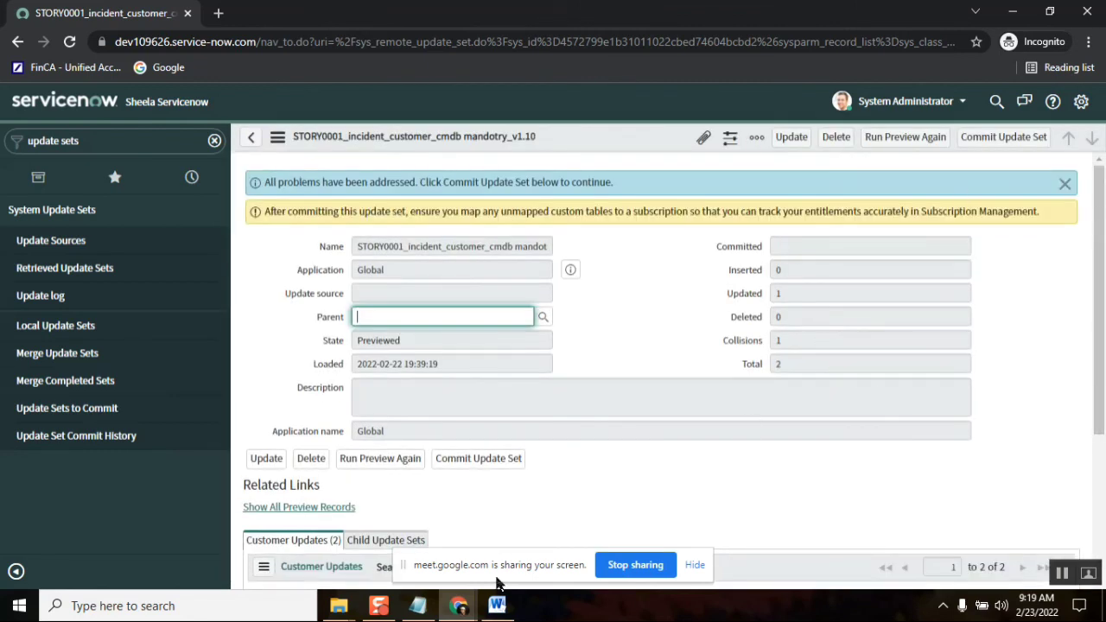
# In the Notepad notes, add "Commit" to the end of the "-Loaded - Preview update sets -" line
pyautogui.click(417, 605)
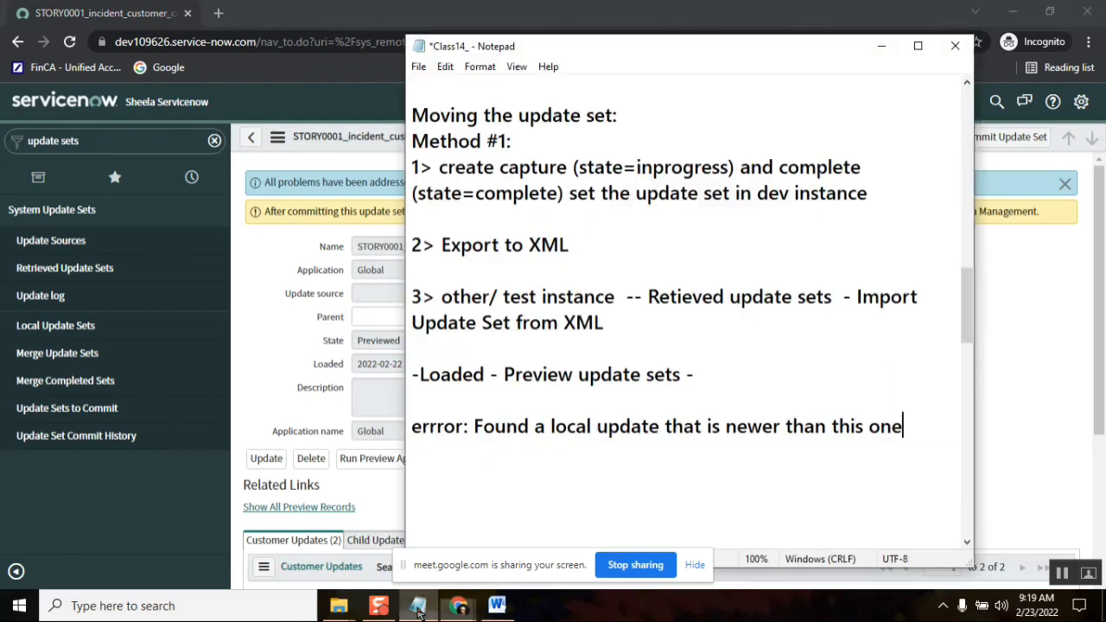
pyautogui.doubleClick(469, 374)
pyautogui.doubleClick(531, 375)
pyautogui.click(718, 375)
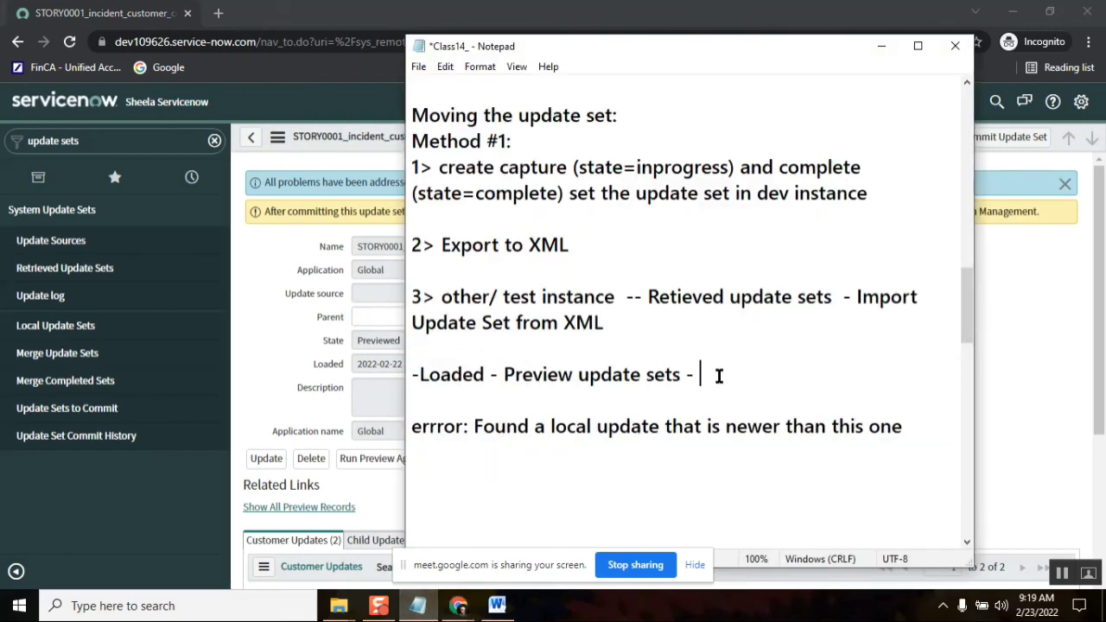
pyautogui.write('Commit')
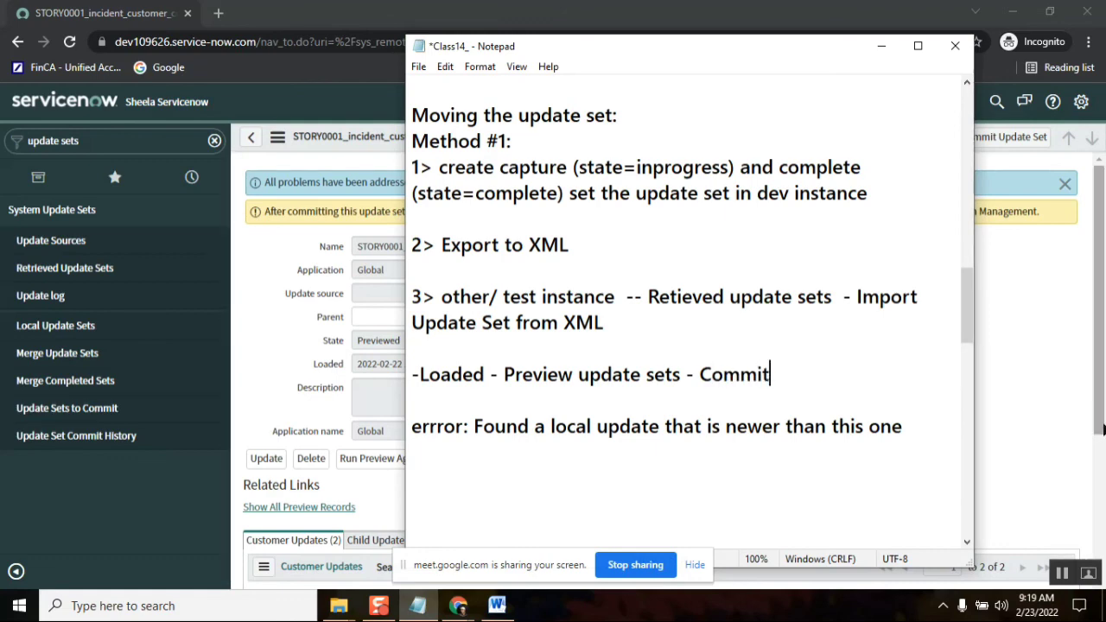
# Back in ServiceNow, commit the retrieved STORY0001_incident_customer_cmdb update set and close the commit progress dialog
pyautogui.click(1055, 314)
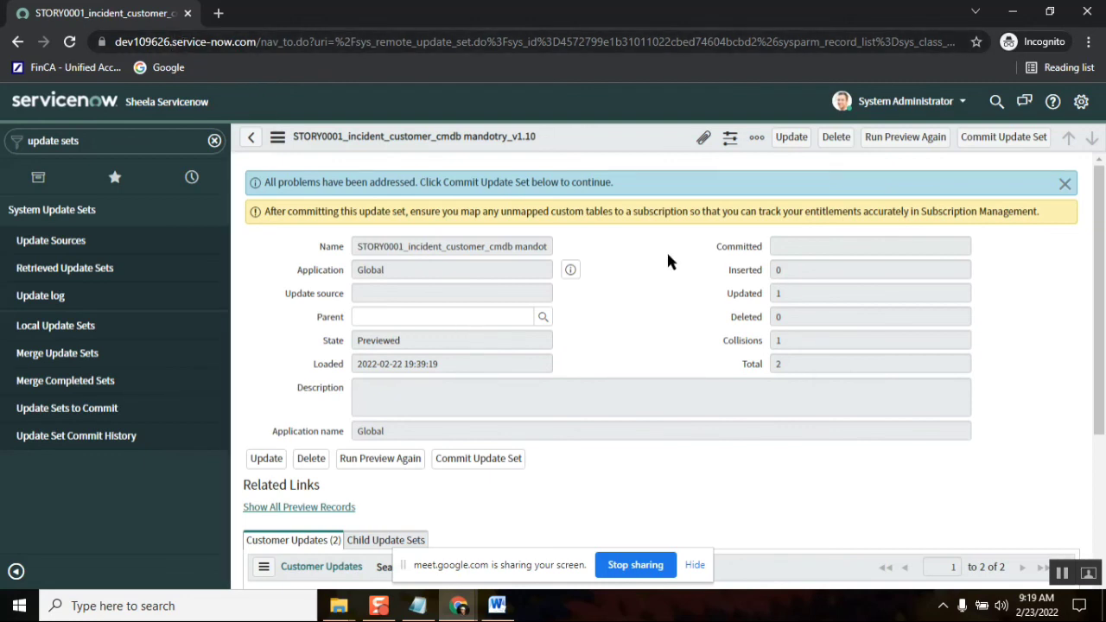
pyautogui.click(1008, 138)
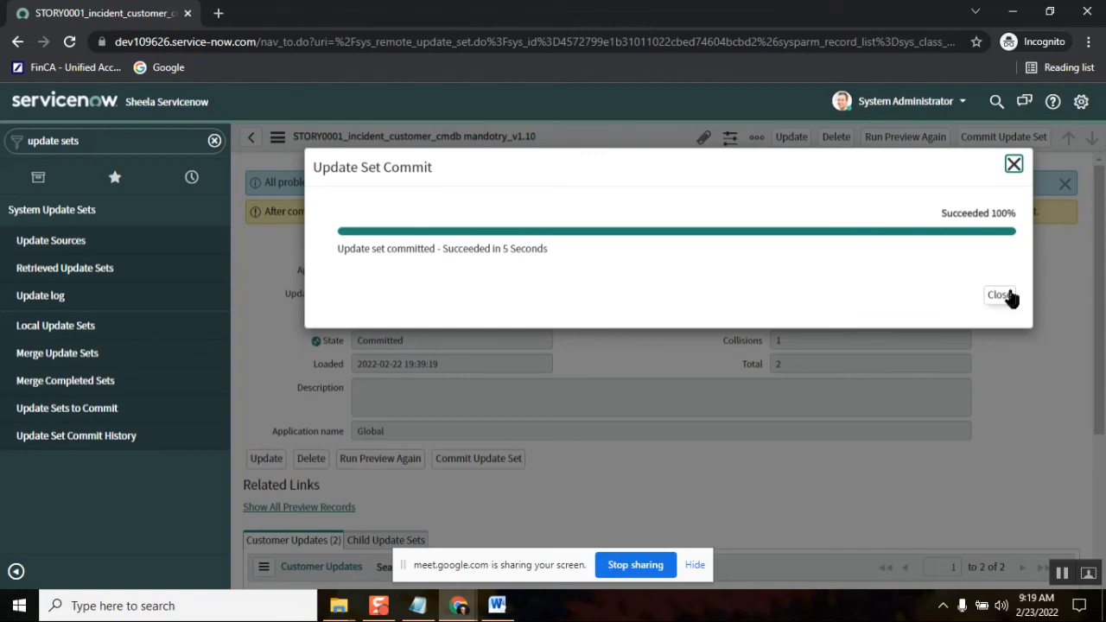
pyautogui.click(1000, 297)
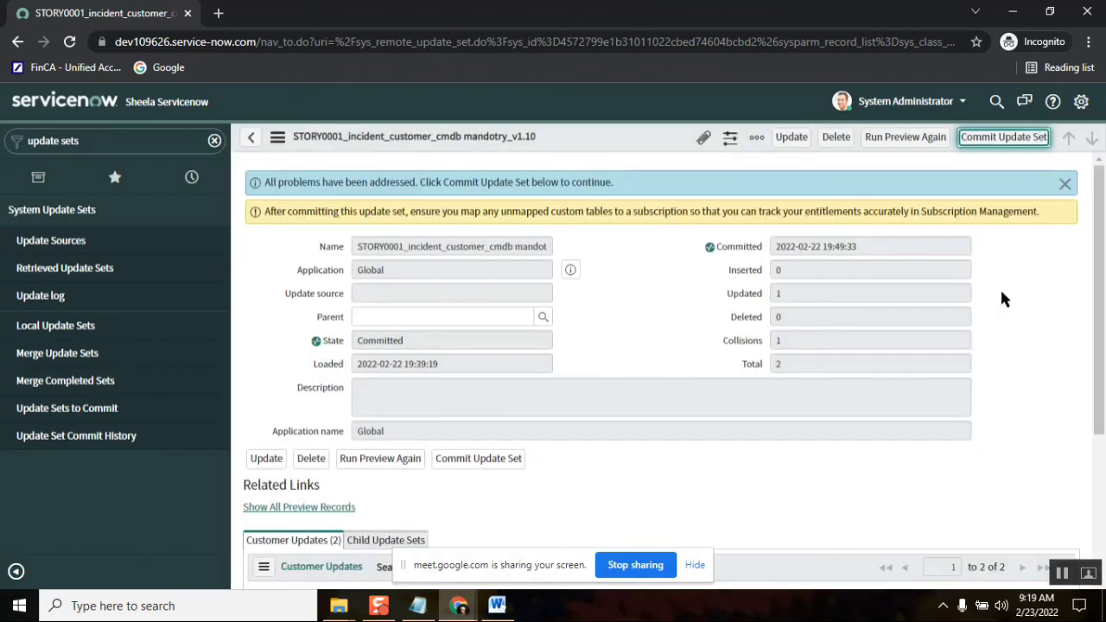